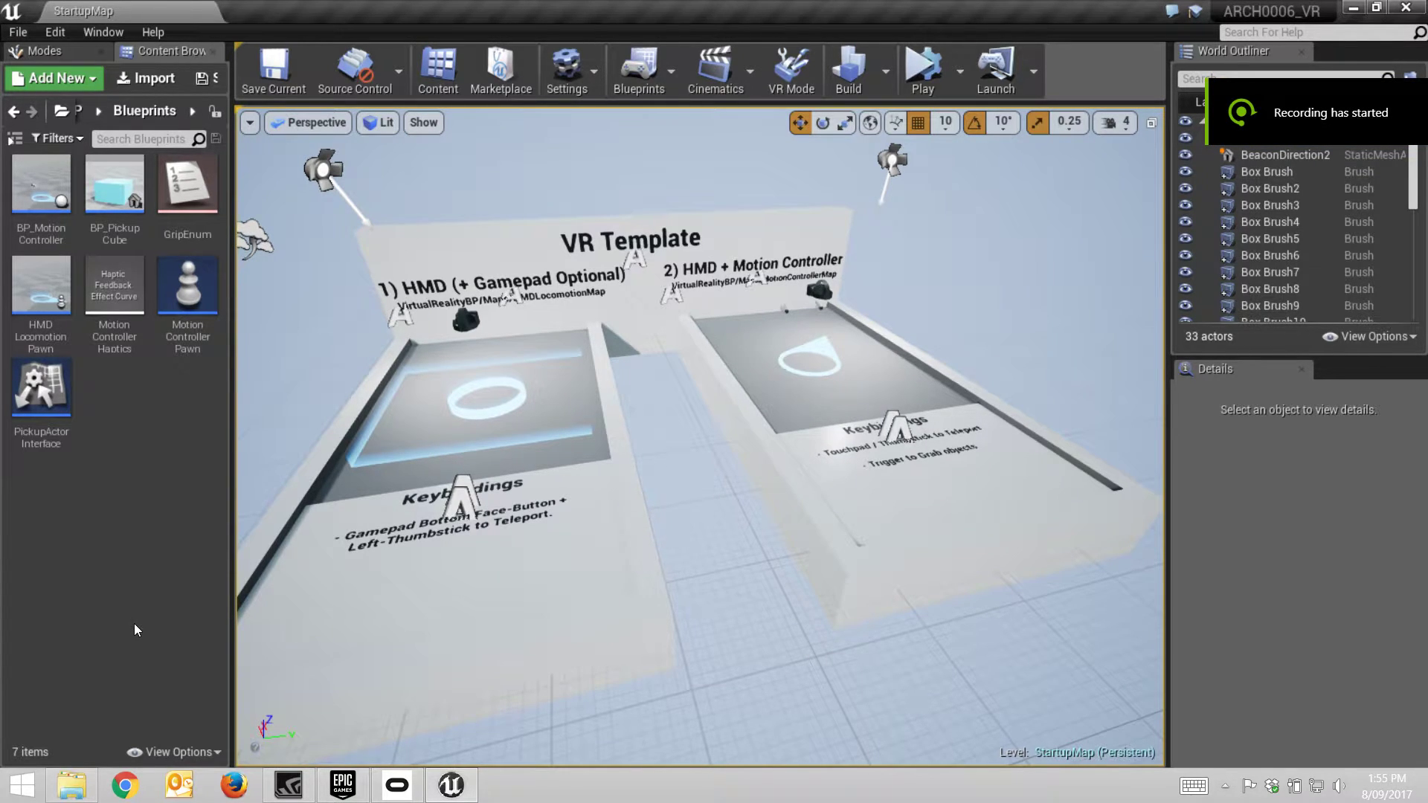
pyautogui.moveTo(603, 583); pyautogui.dragTo(626, 582)
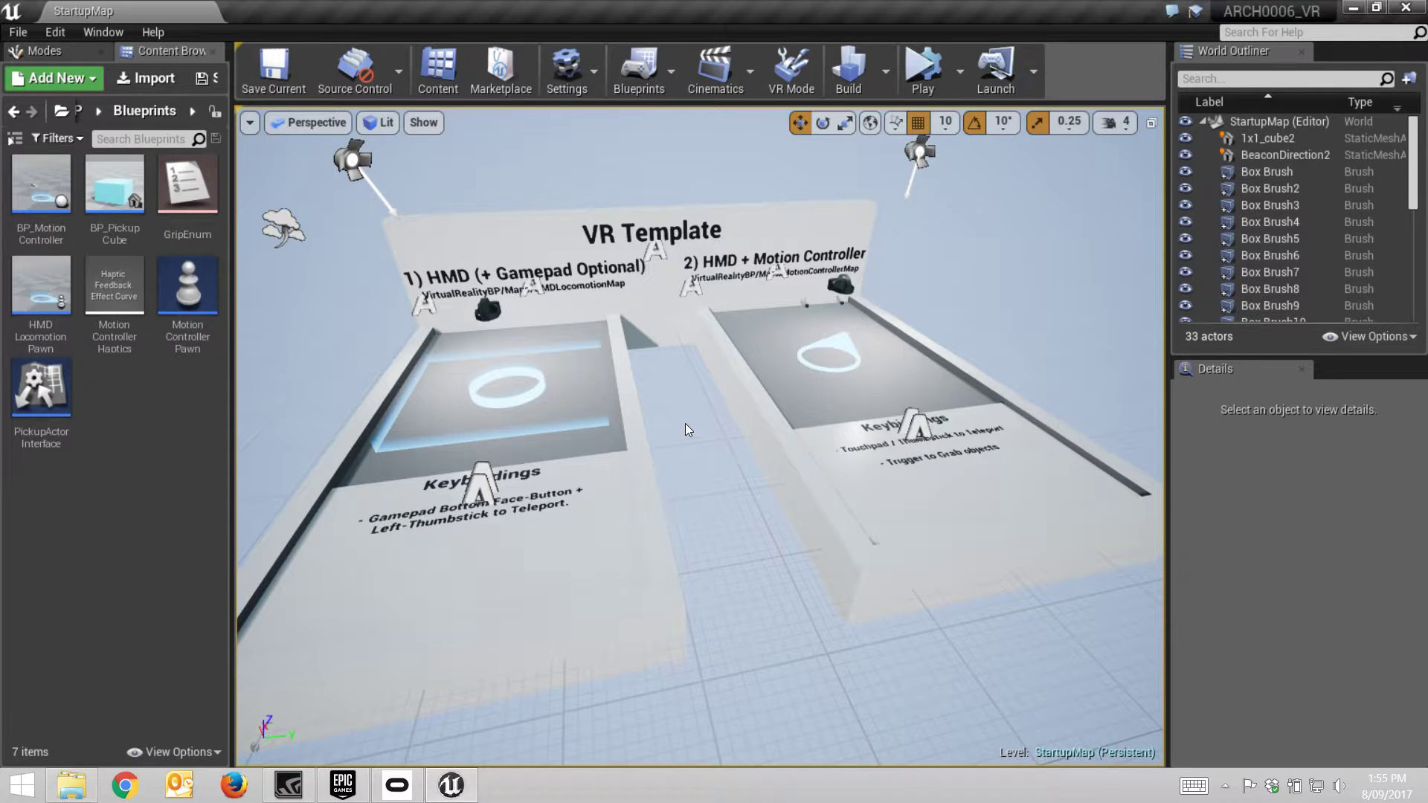
pyautogui.moveTo(685, 415); pyautogui.dragTo(695, 461)
pyautogui.moveTo(696, 461); pyautogui.dragTo(676, 408, button='right')
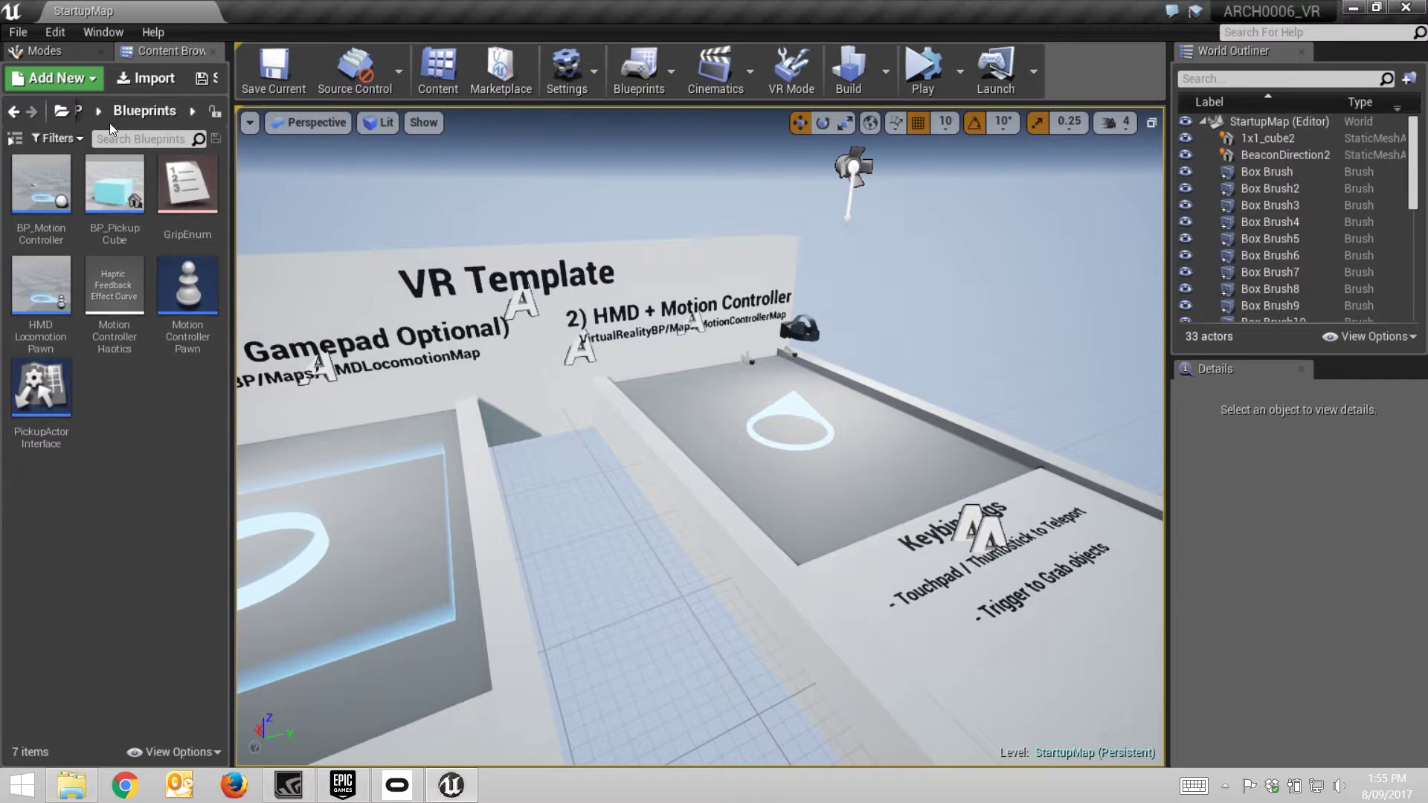
# Step: Browse to the Maps folder of VirtualRealityBP and inspect the HMDLocomotionMap and MotionControllerMap levels
pyautogui.click(61, 113)
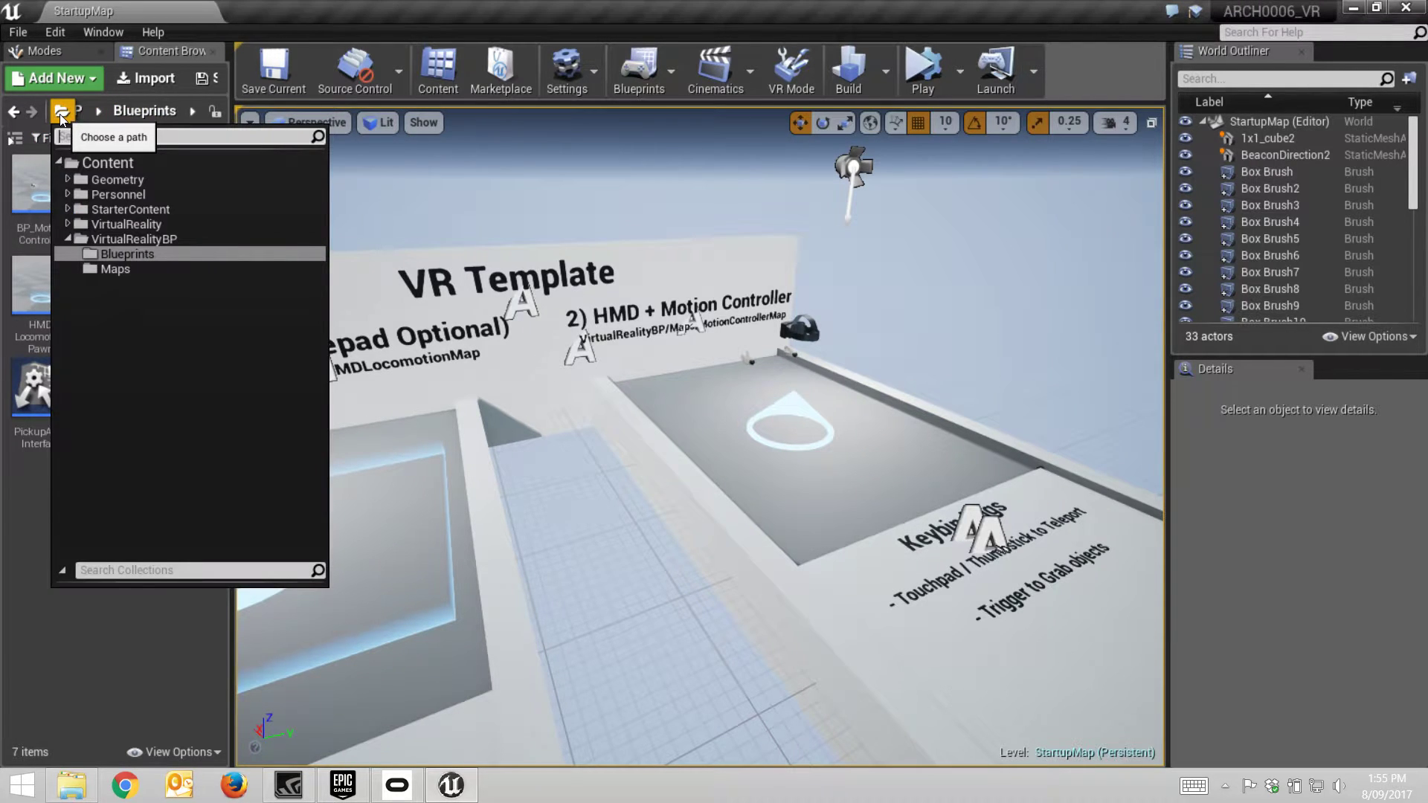
pyautogui.click(119, 239)
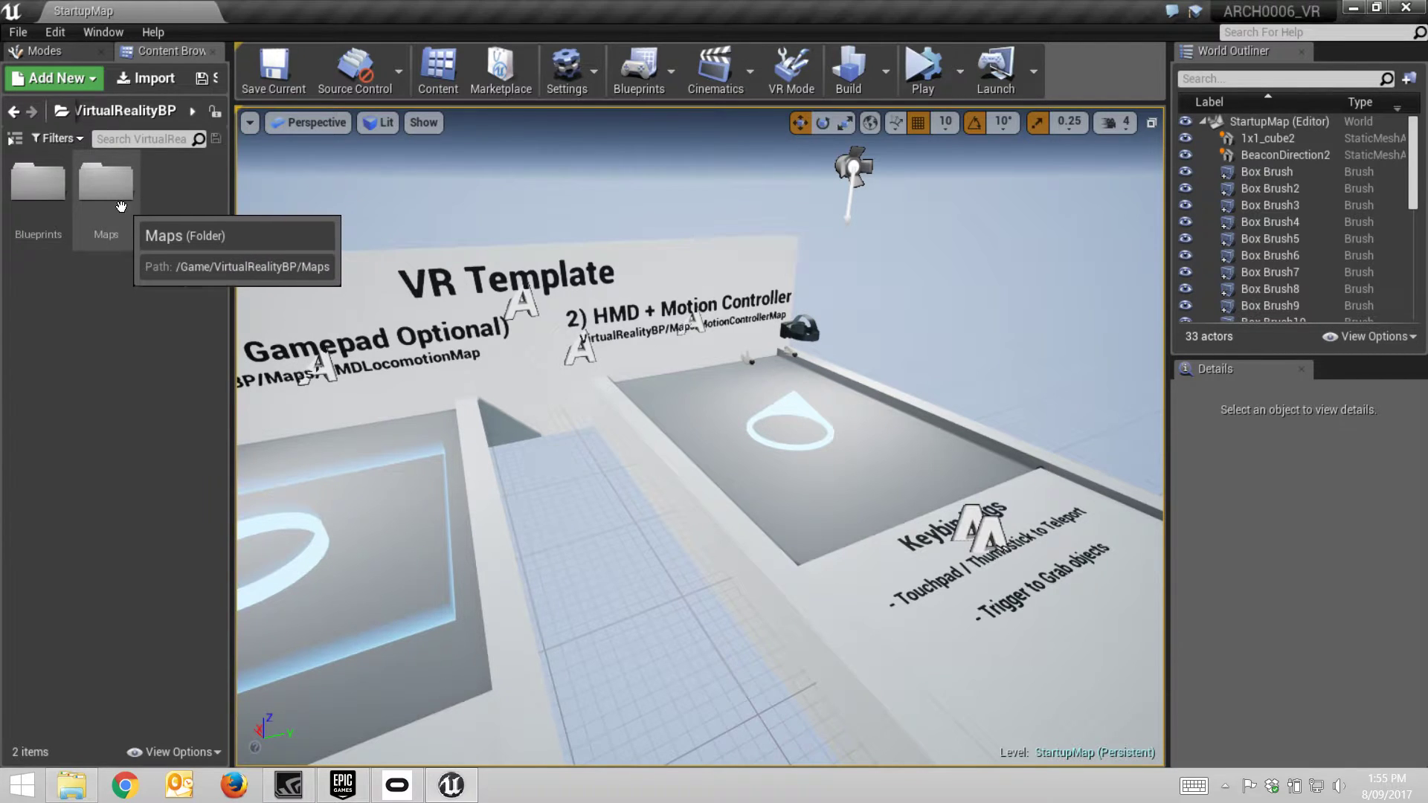
pyautogui.doubleClick(121, 206)
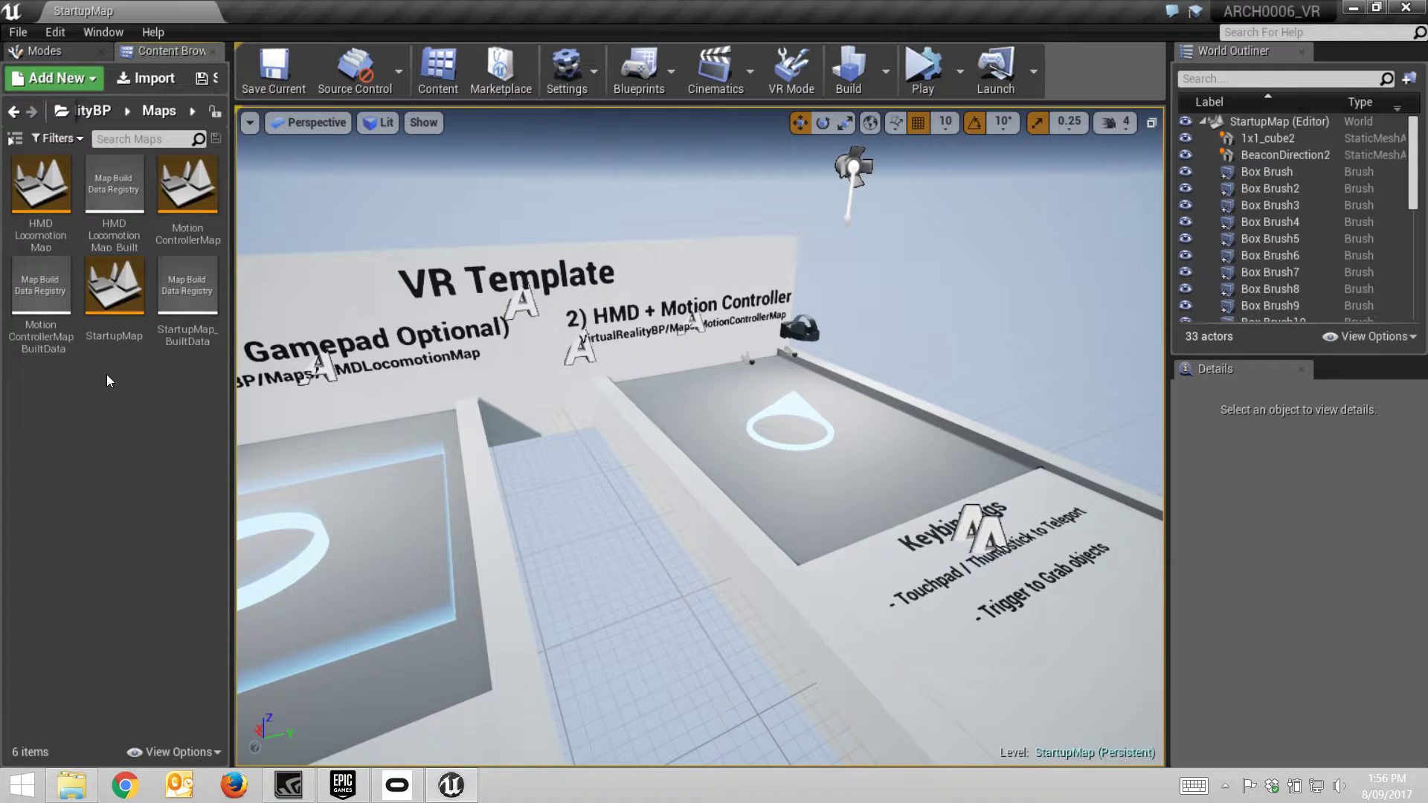
pyautogui.click(41, 190)
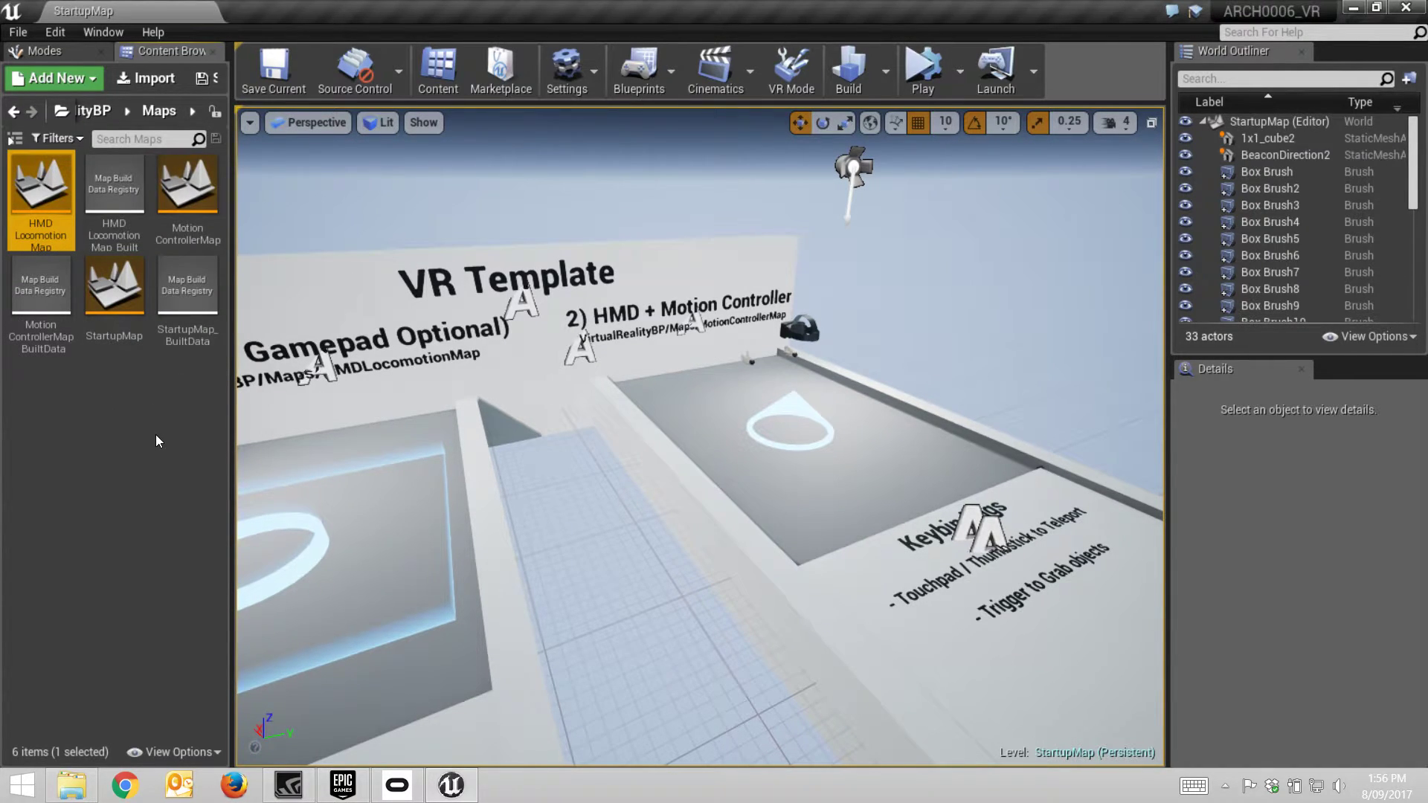
pyautogui.click(188, 197)
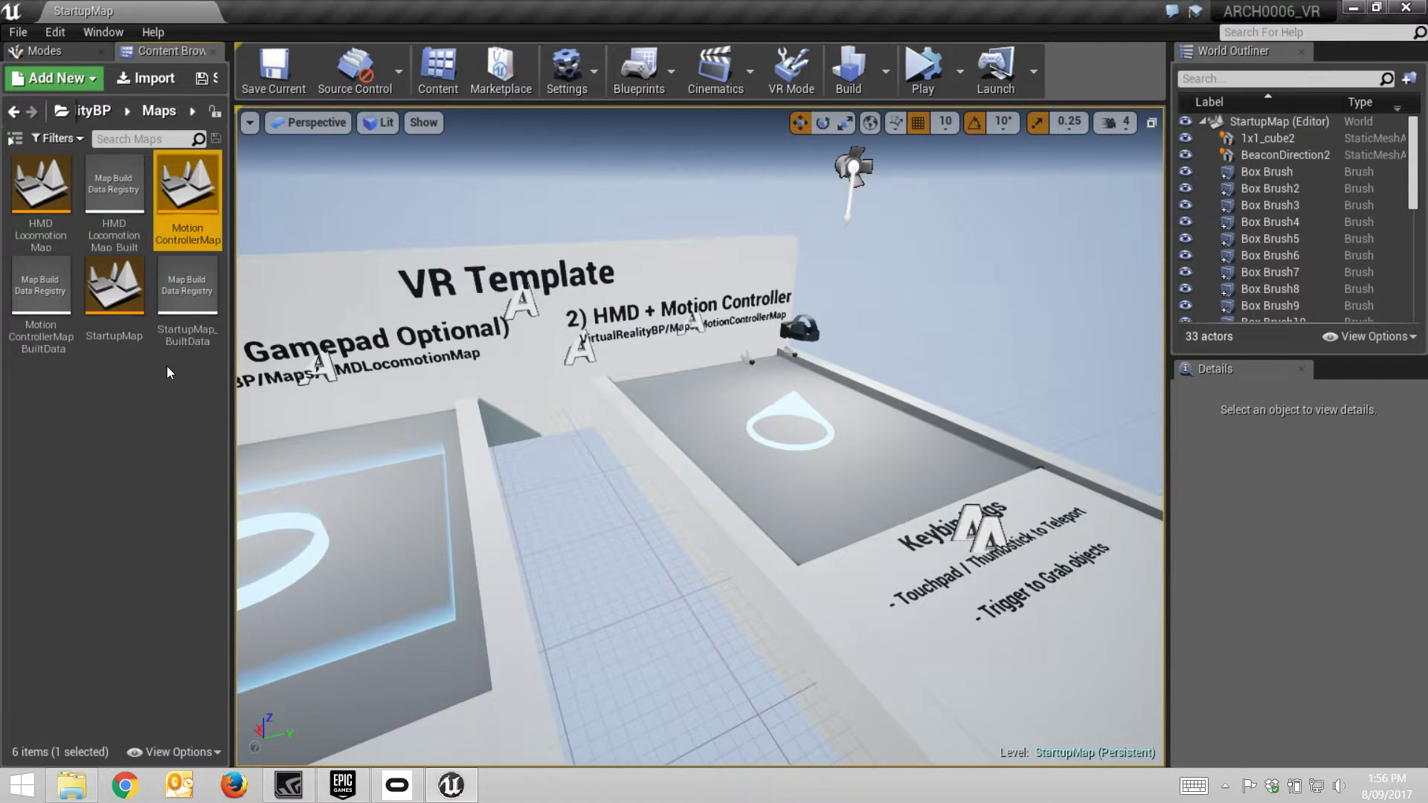
pyautogui.moveTo(203, 211)
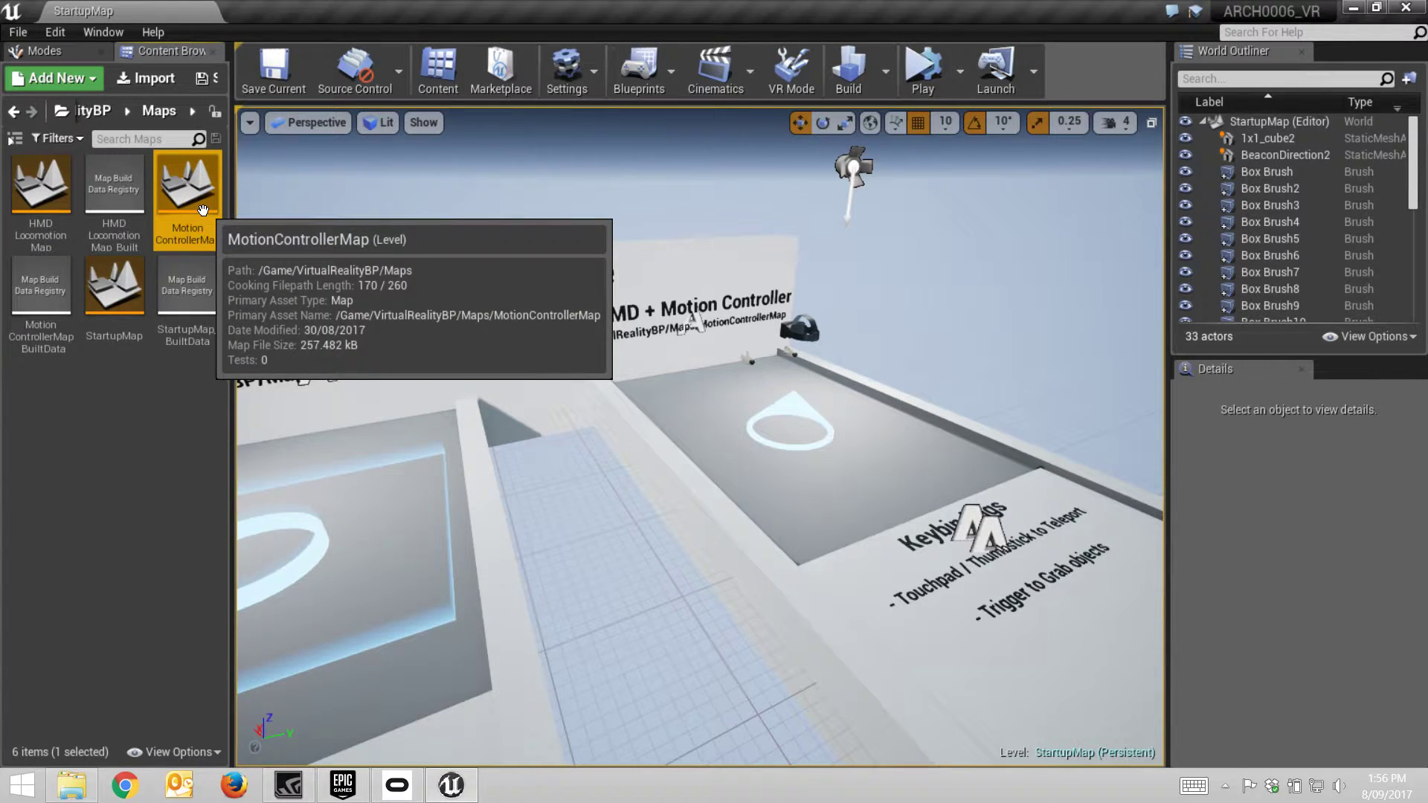
# Step: Review the default game mode and default maps in the project's Maps & Modes settings
pyautogui.moveTo(781, 494); pyautogui.dragTo(805, 521)
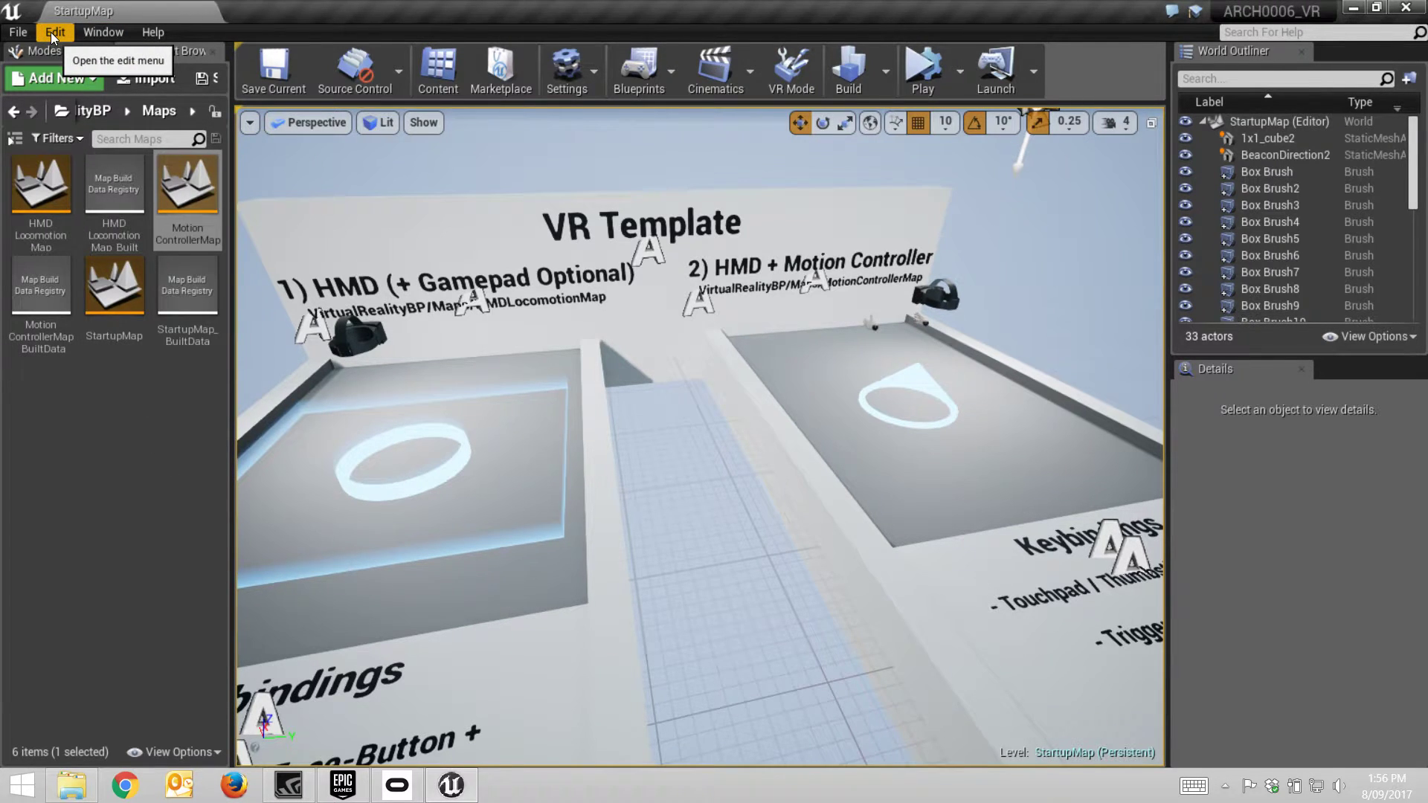
pyautogui.click(51, 33)
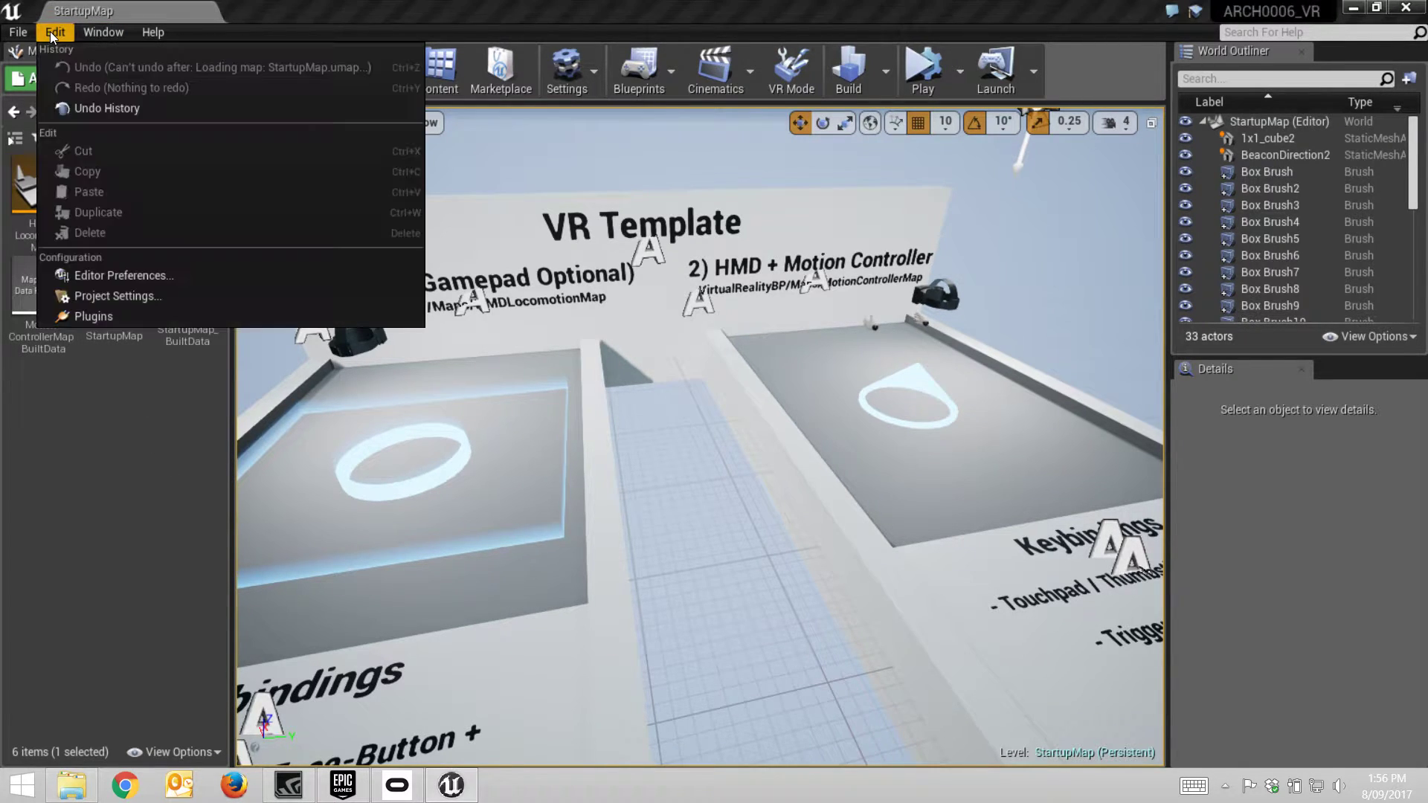
pyautogui.click(119, 297)
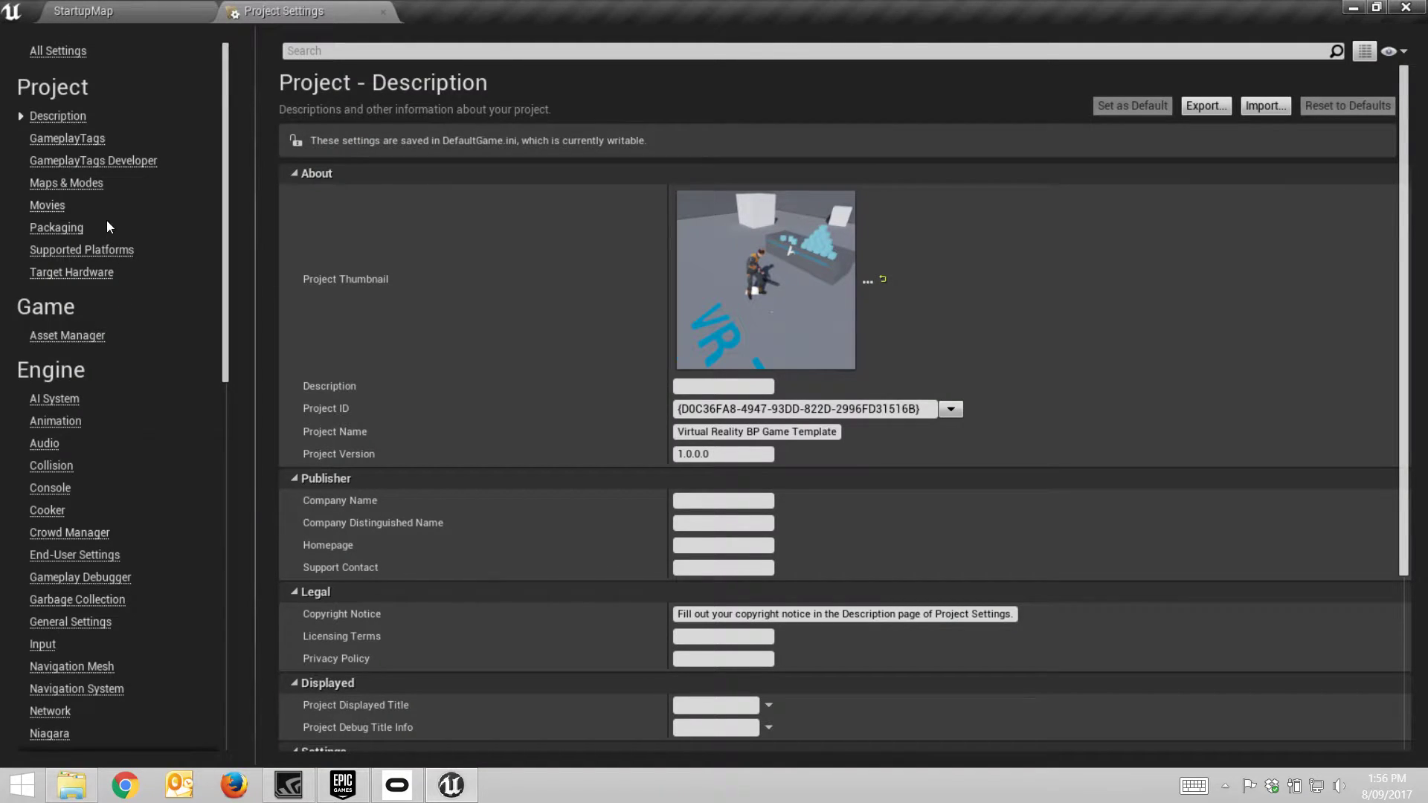
pyautogui.click(68, 183)
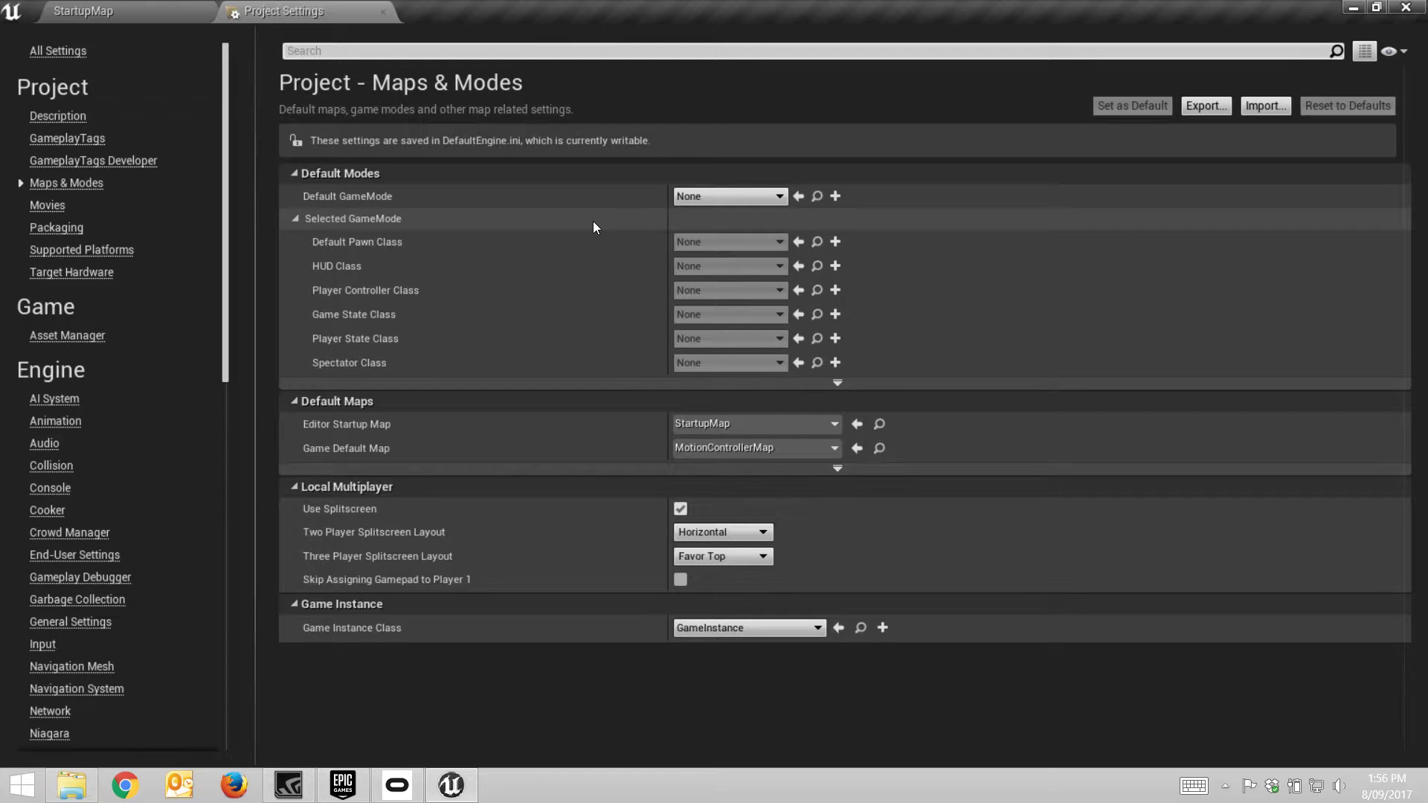
pyautogui.click(383, 12)
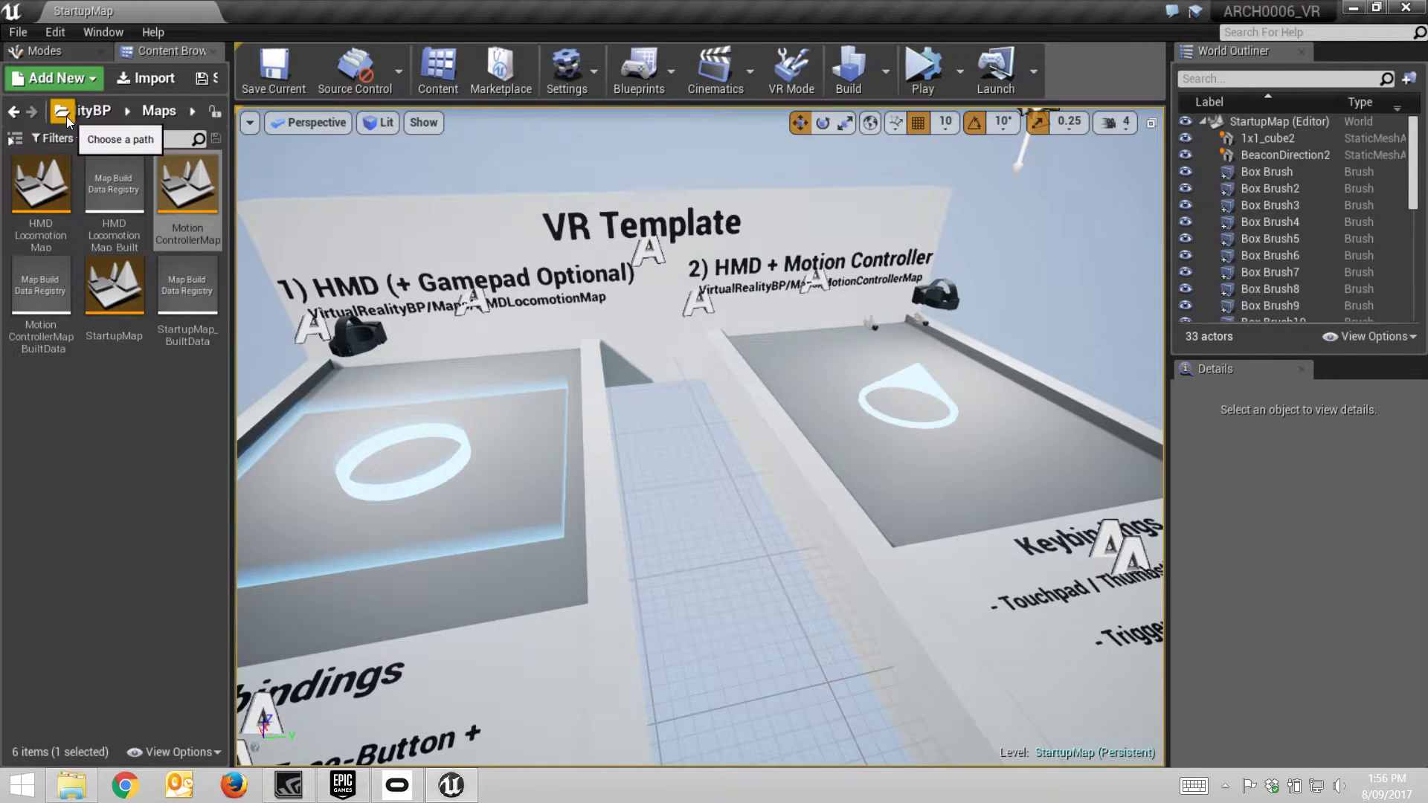
# Step: Create a Blueprint class with Game Mode Base as its parent in the VirtualRealityBP Blueprints folder
pyautogui.click(90, 112)
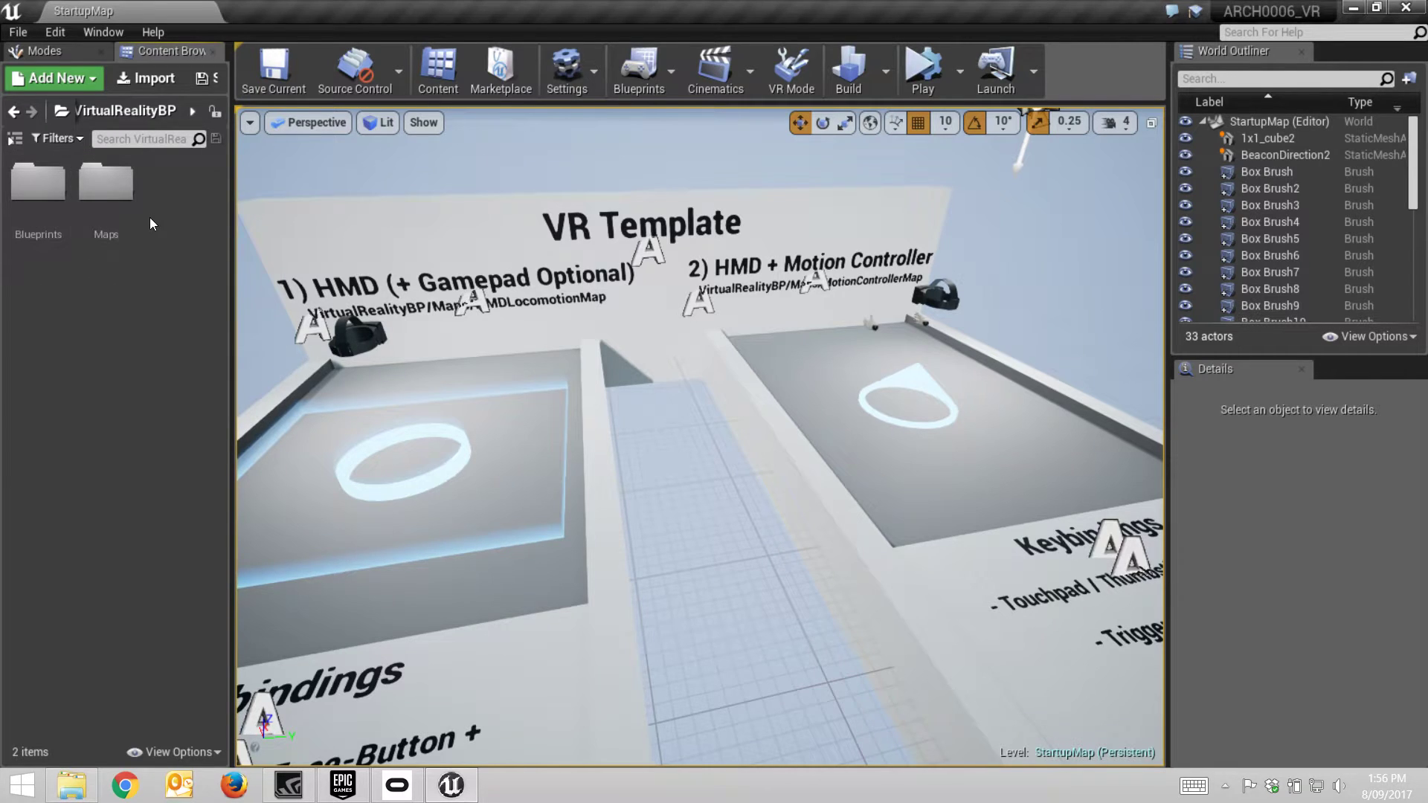
pyautogui.doubleClick(38, 182)
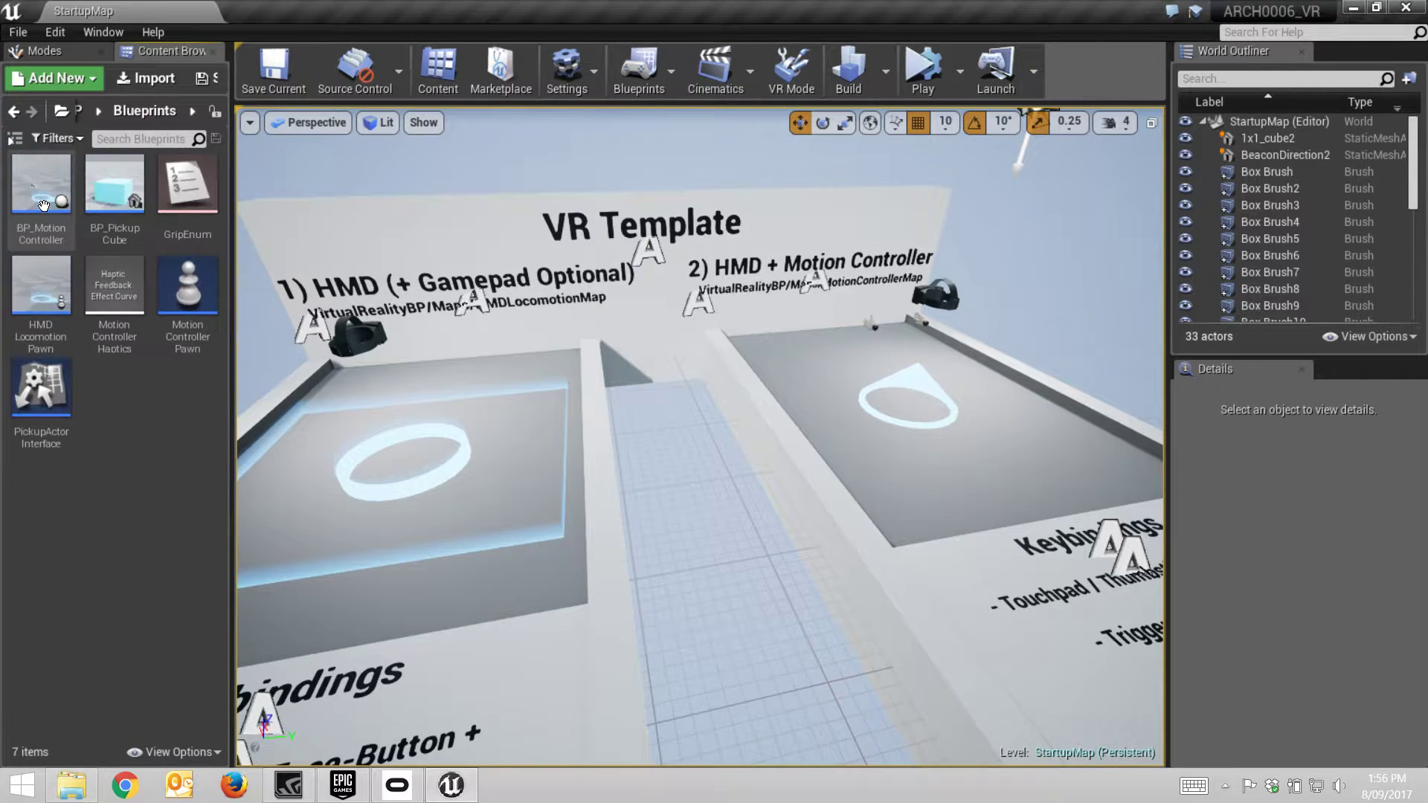
pyautogui.rightClick(128, 422)
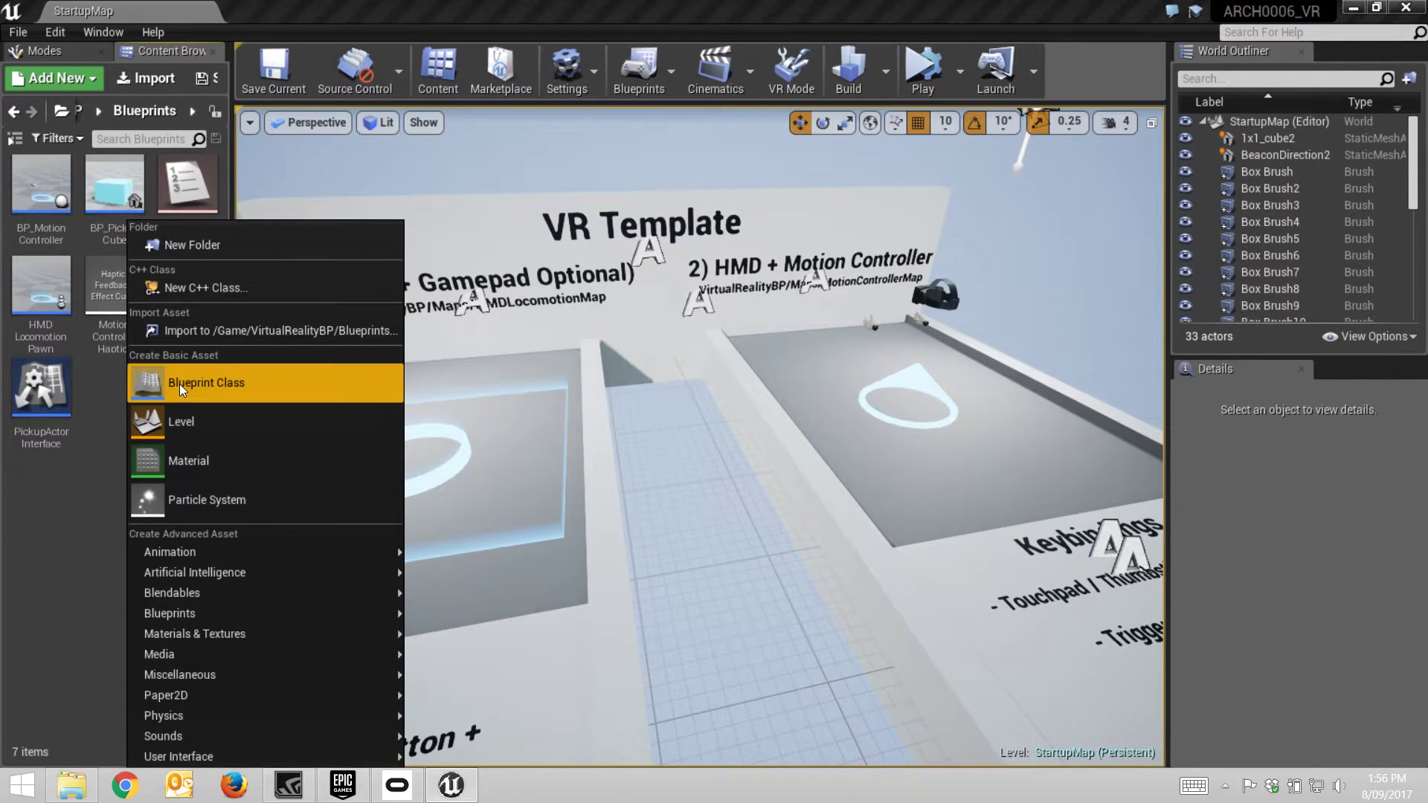
pyautogui.click(219, 381)
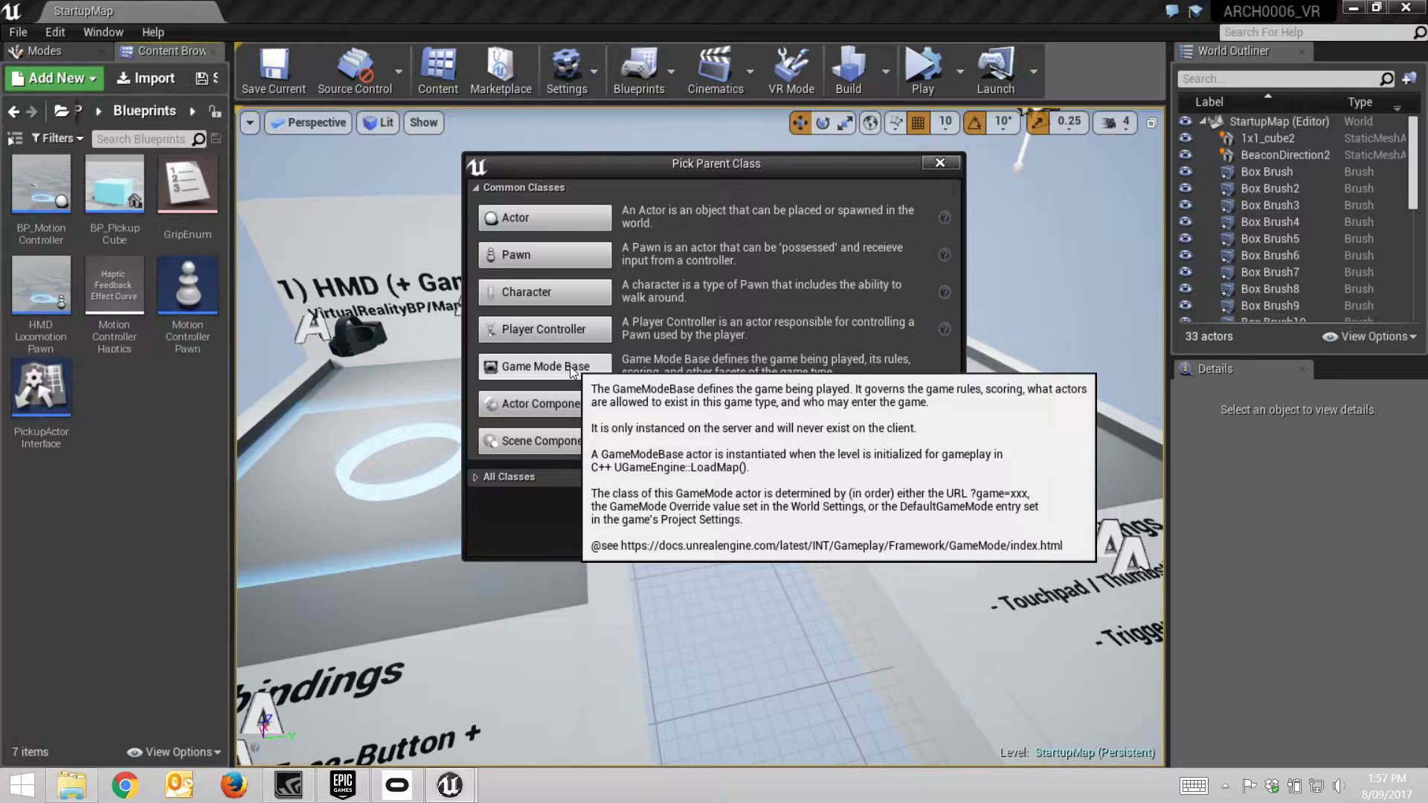
pyautogui.click(570, 366)
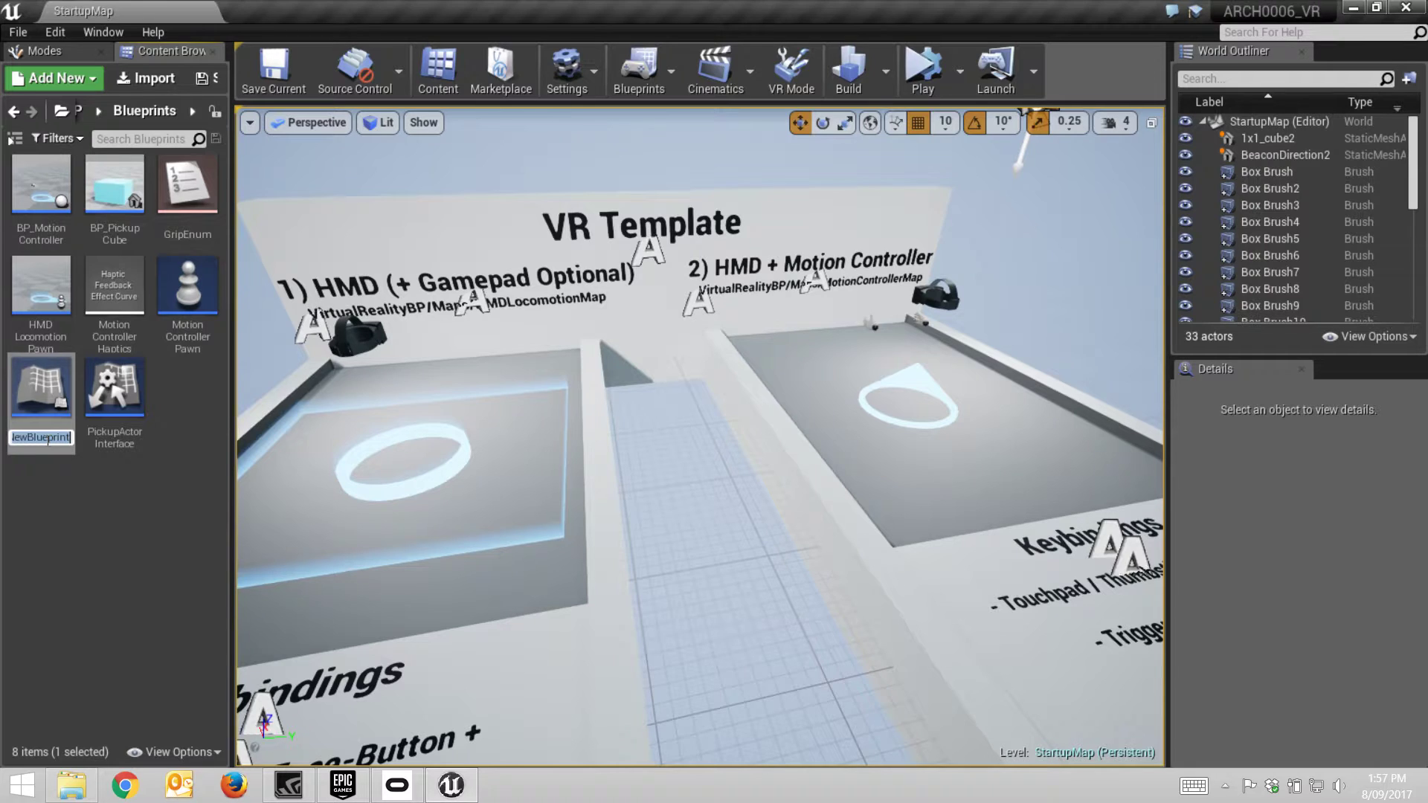
# Step: Name the new game mode Blueprint MotionControllerRL and save it
pyautogui.write('MotionCo')
pyautogui.write('ntroller')
pyautogui.write('R')
pyautogui.write('L')
pyautogui.press('Return')
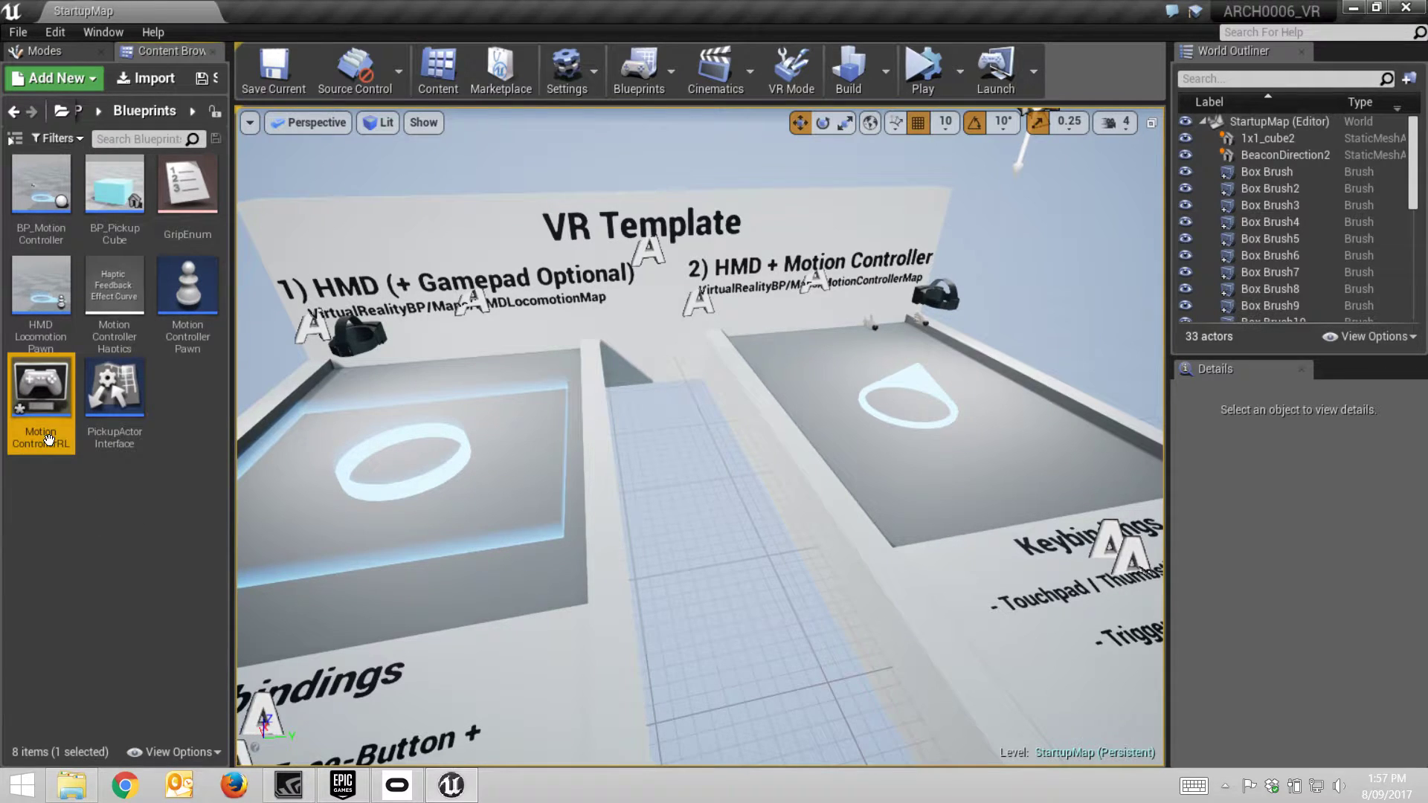
pyautogui.rightClick(41, 396)
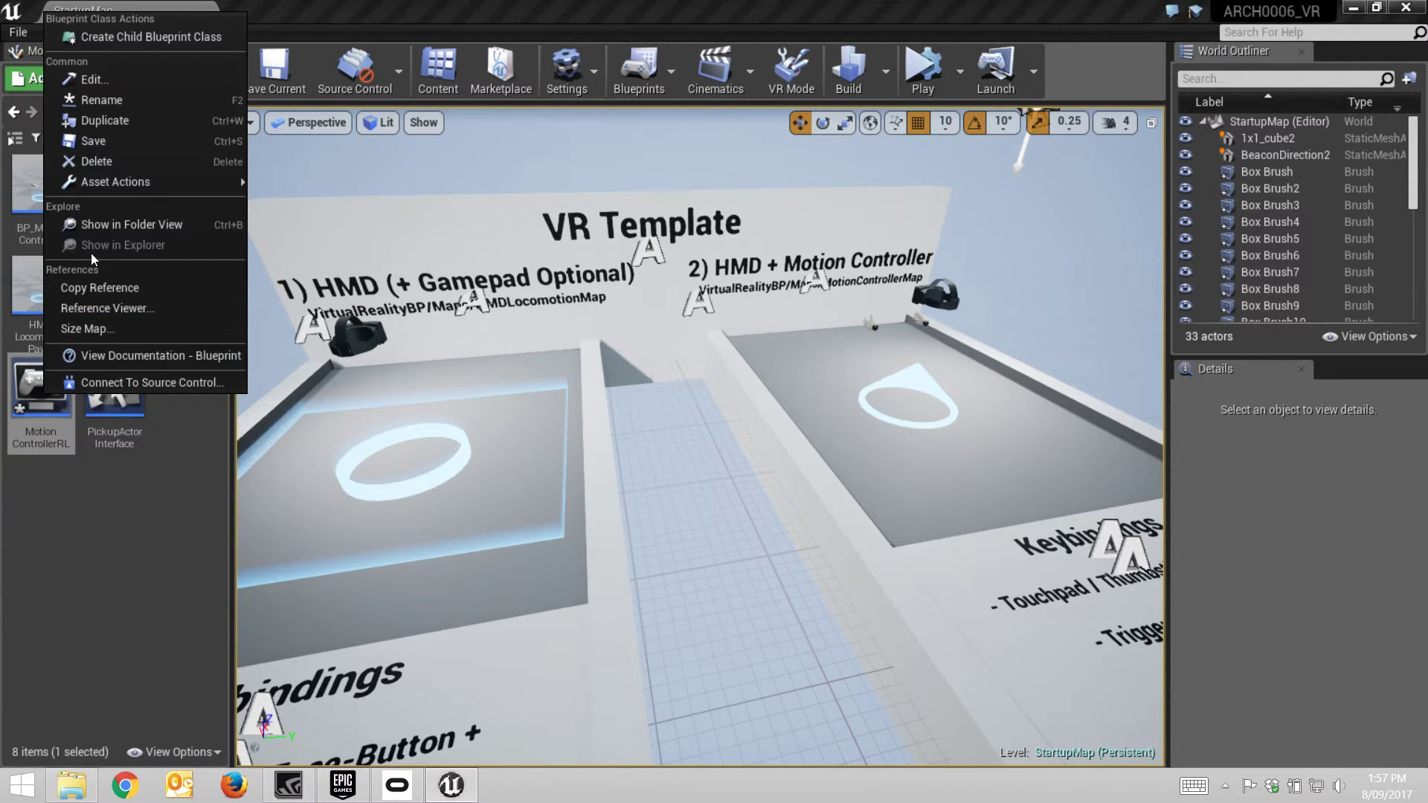
pyautogui.click(112, 141)
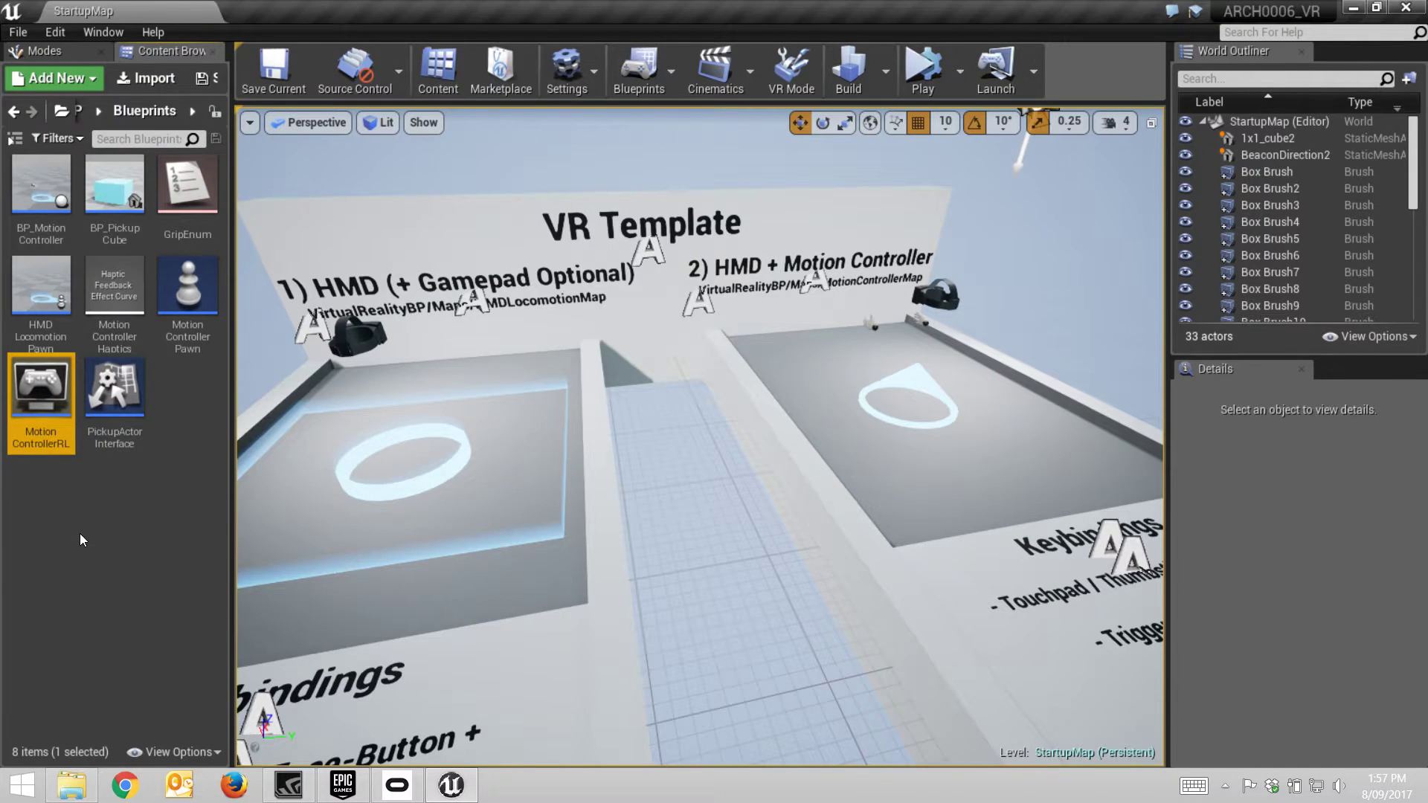
# Step: Set the Default Pawn Class of the MotionControllerRL Blueprint to MotionControllerPawn, and compile and save it
pyautogui.doubleClick(49, 384)
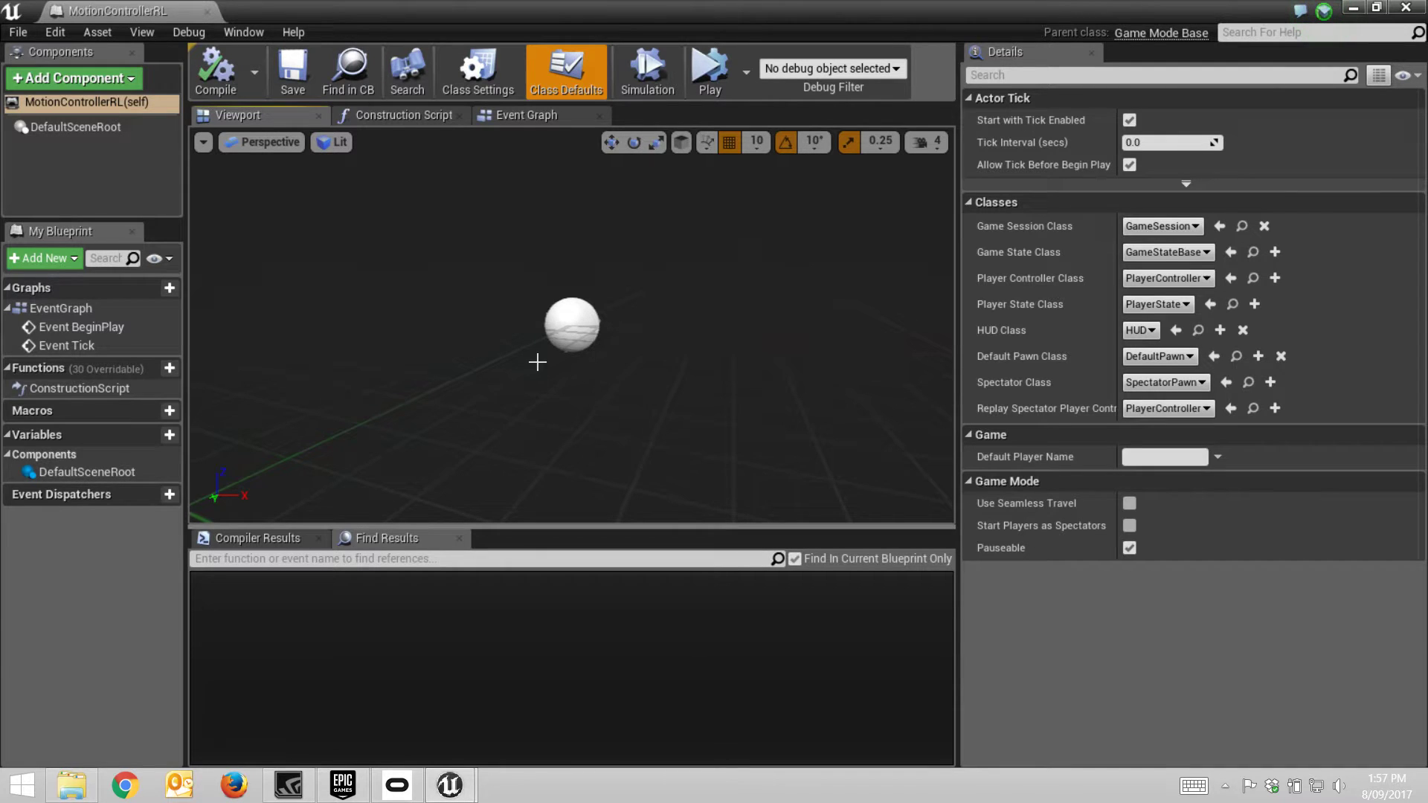
pyautogui.click(534, 114)
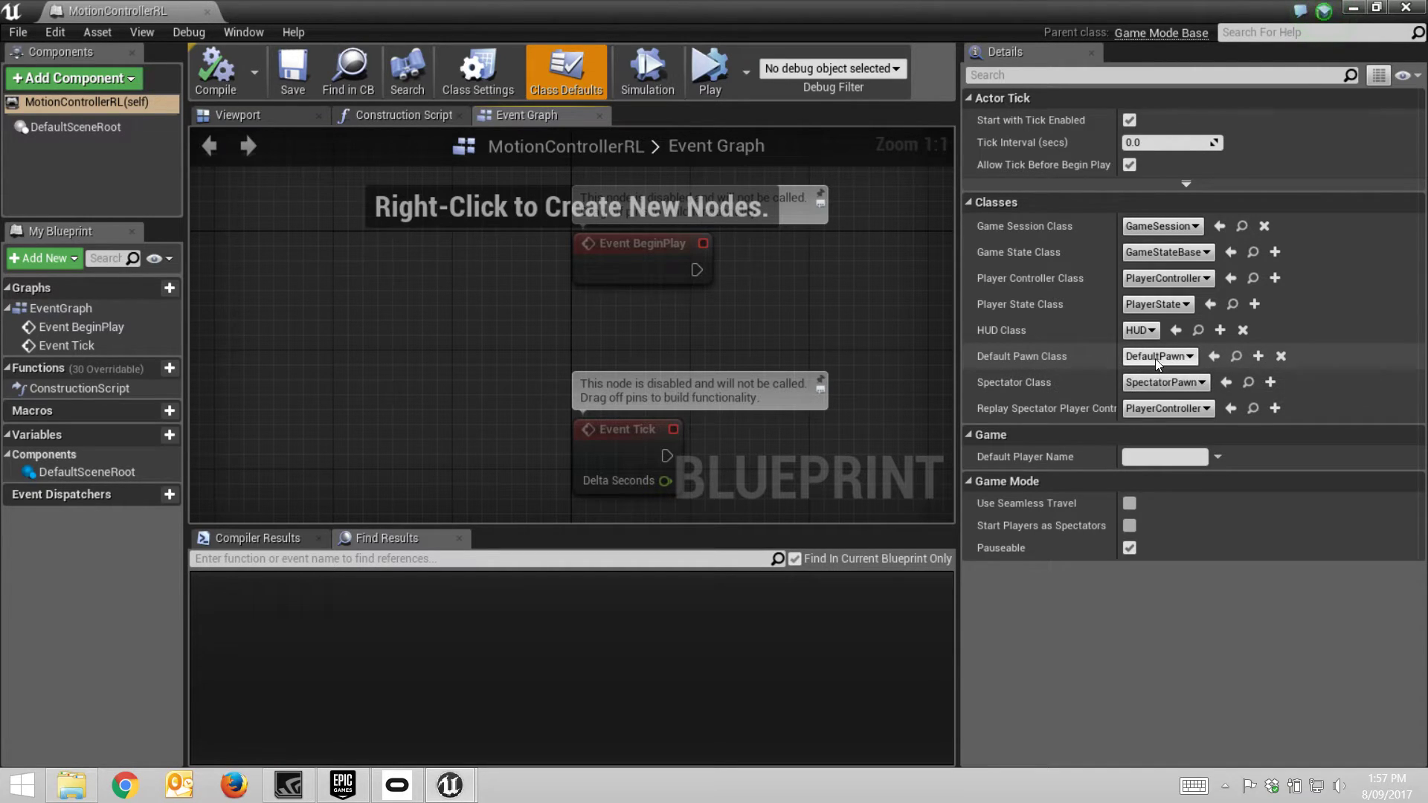
pyautogui.click(1188, 357)
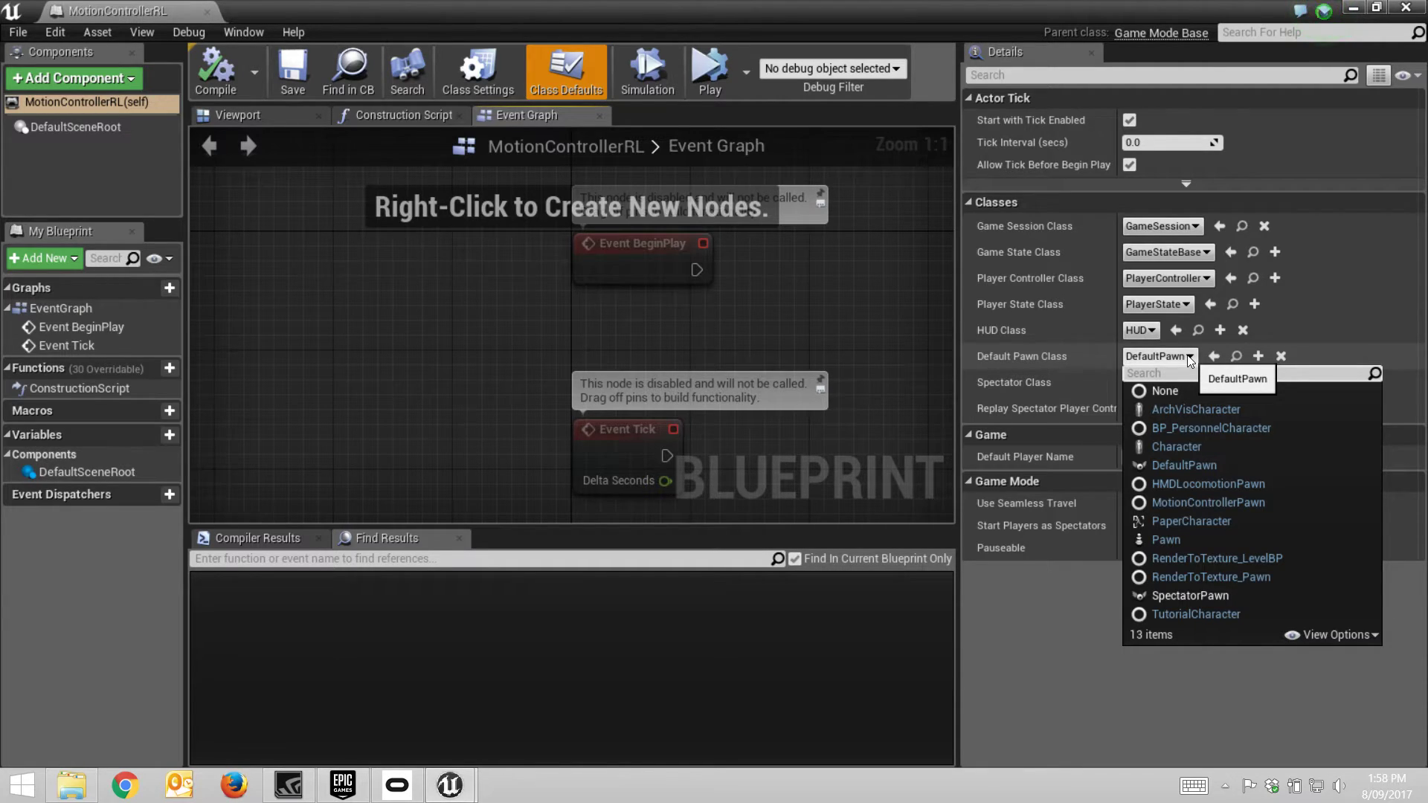
pyautogui.click(1255, 509)
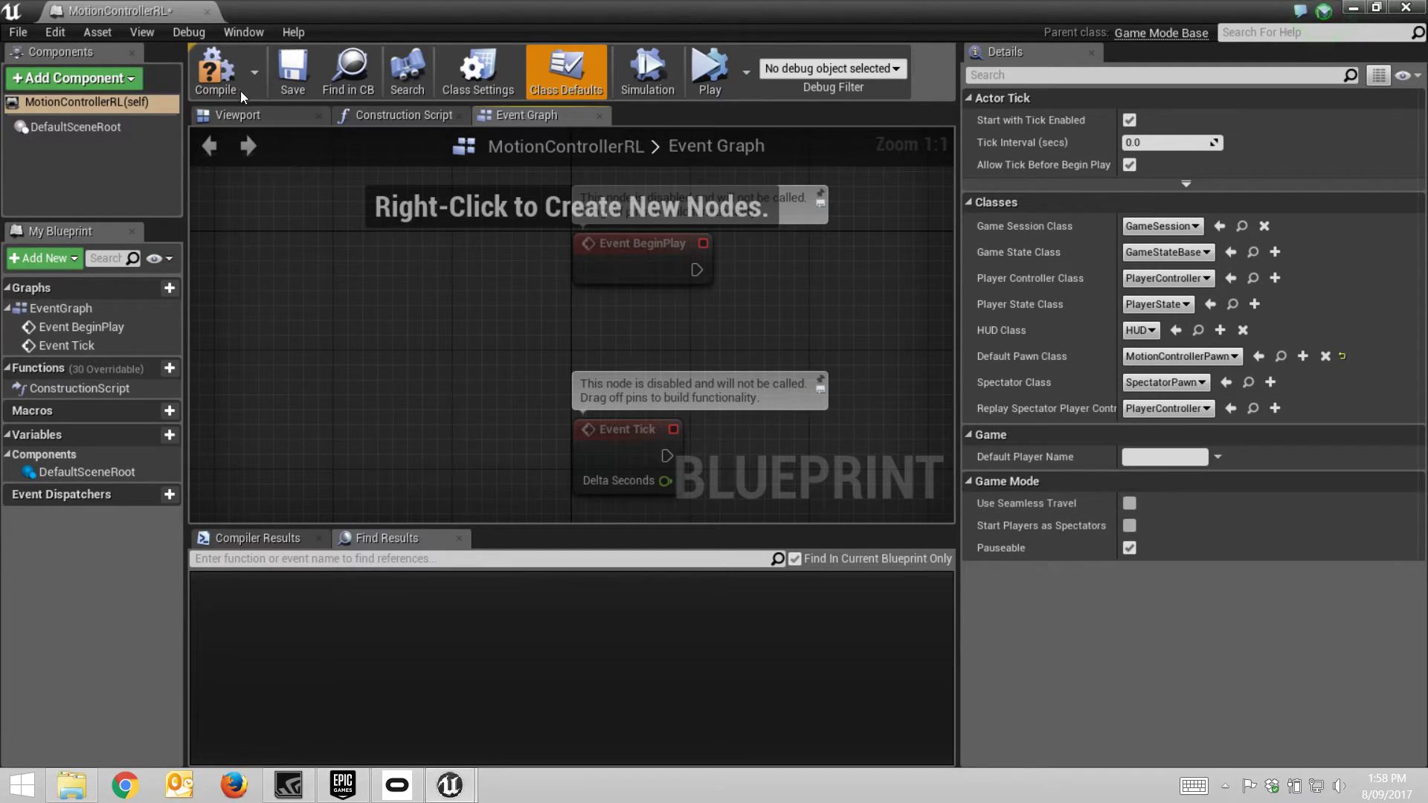
pyautogui.click(216, 77)
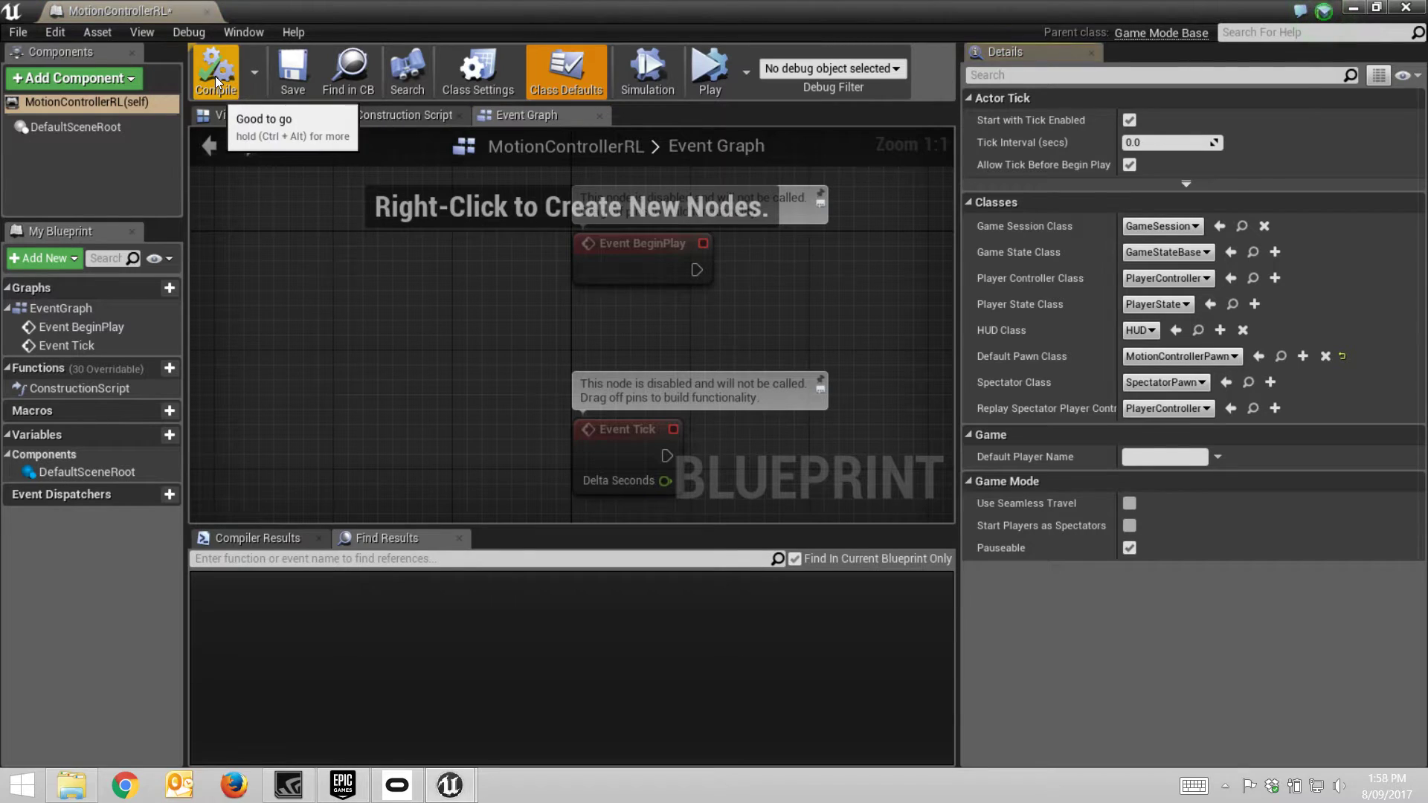
pyautogui.click(296, 78)
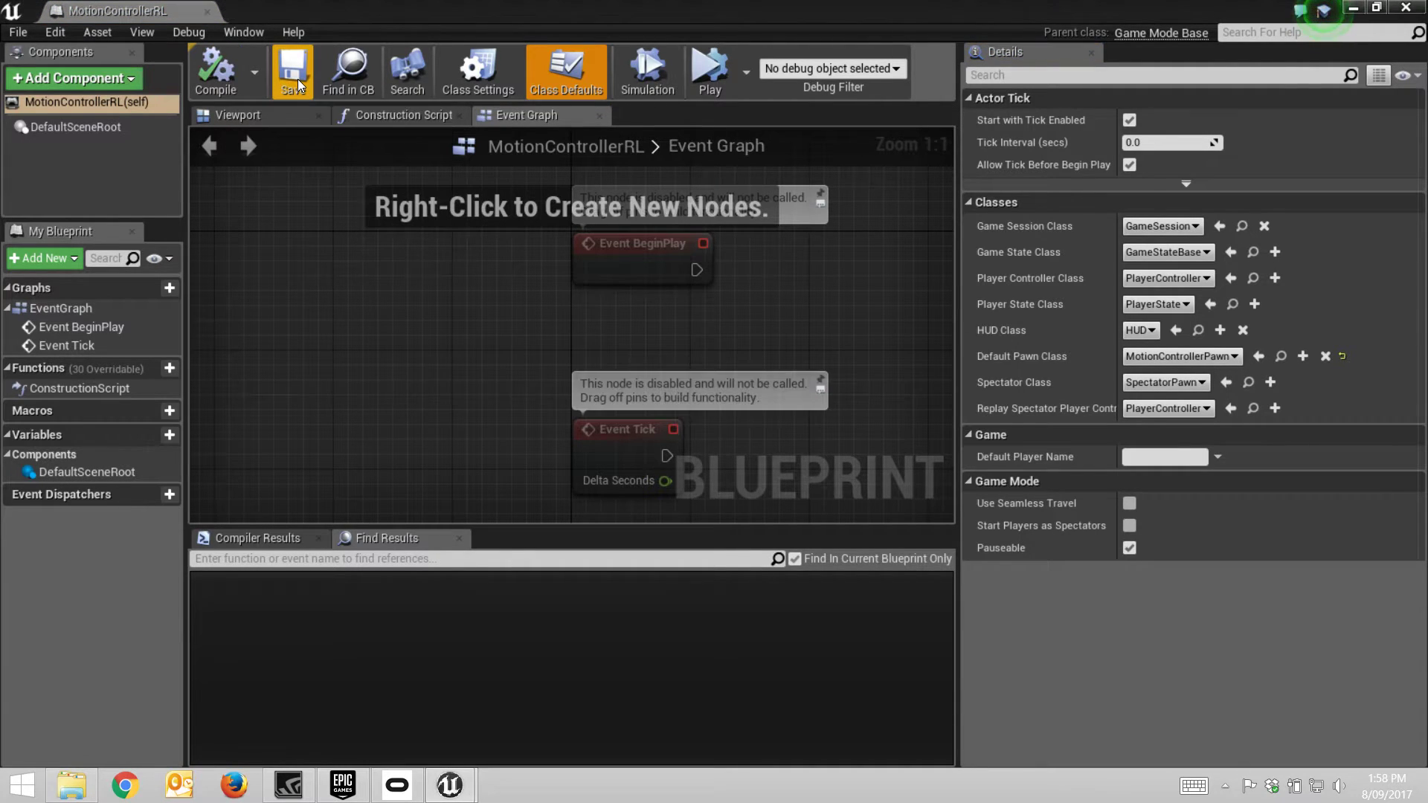
pyautogui.click(208, 12)
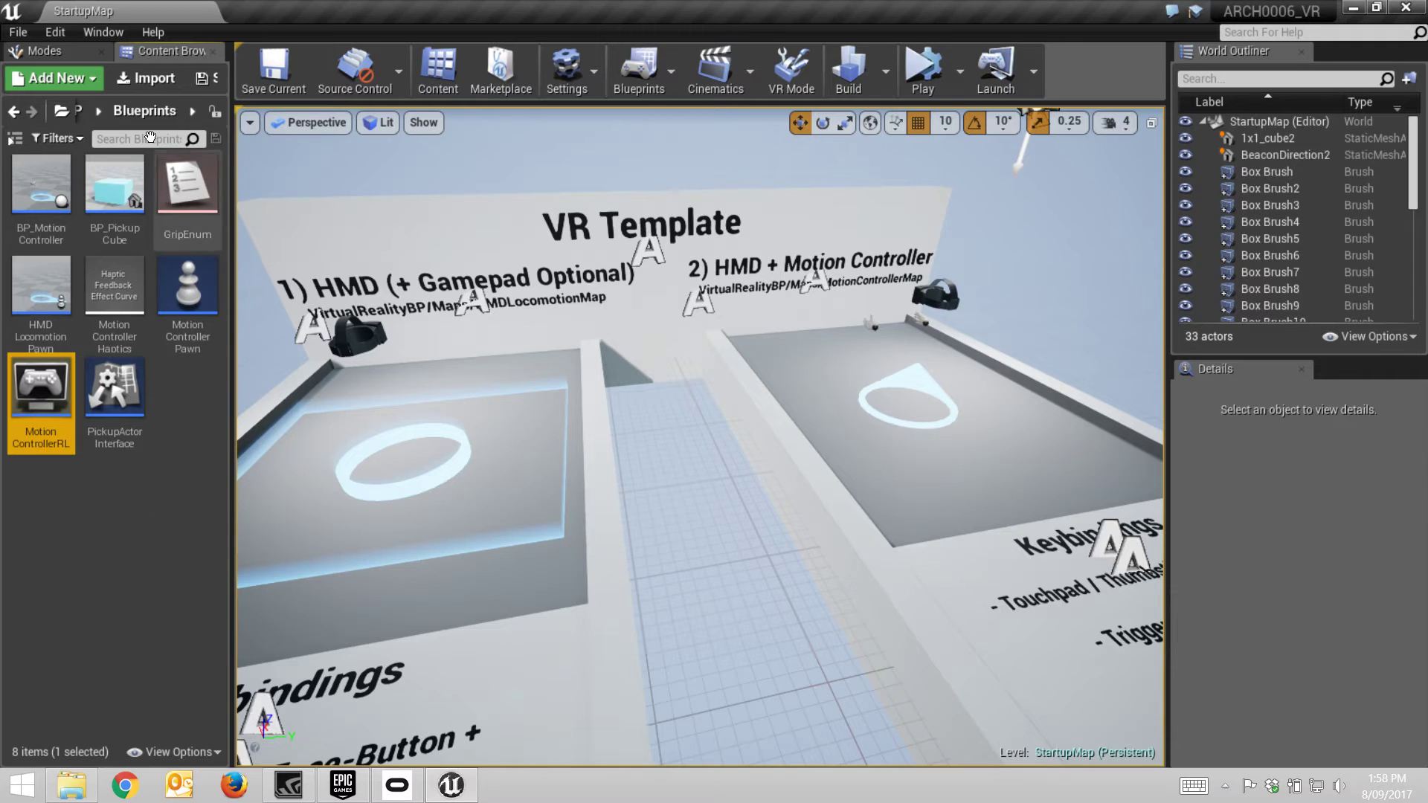
# Step: Set the project's Default GameMode to MotionControllerRL in the Maps & Modes settings
pyautogui.click(20, 33)
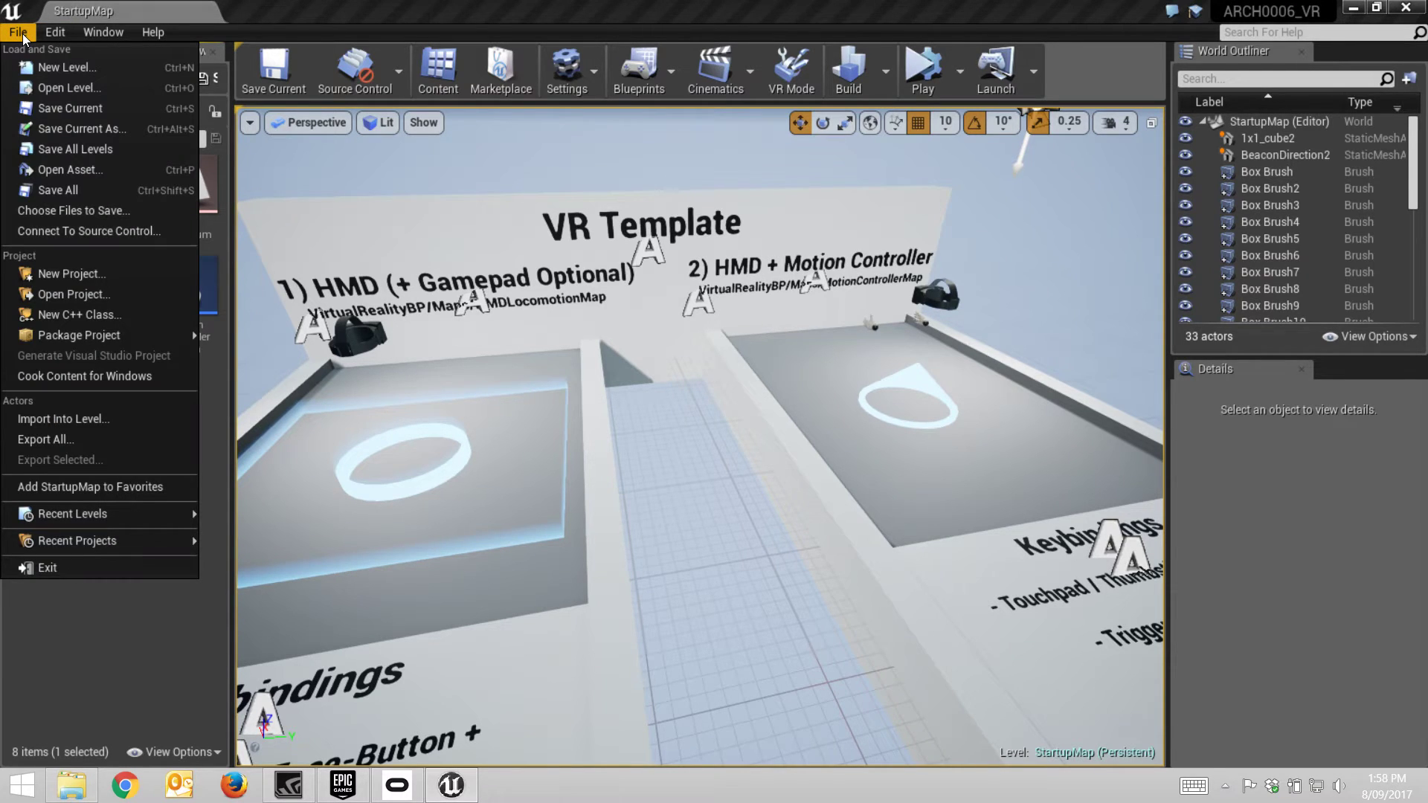
pyautogui.moveTo(47, 32)
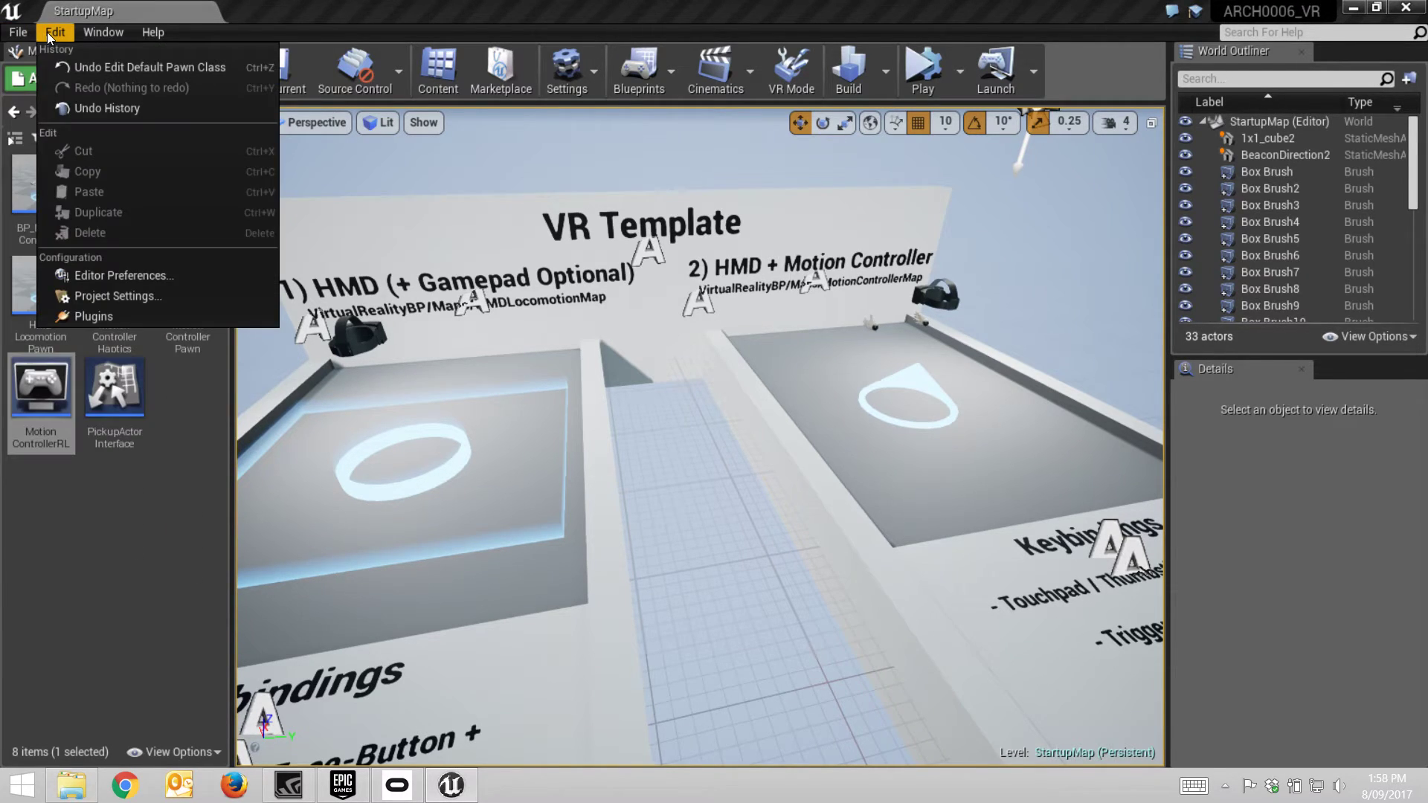
pyautogui.click(140, 295)
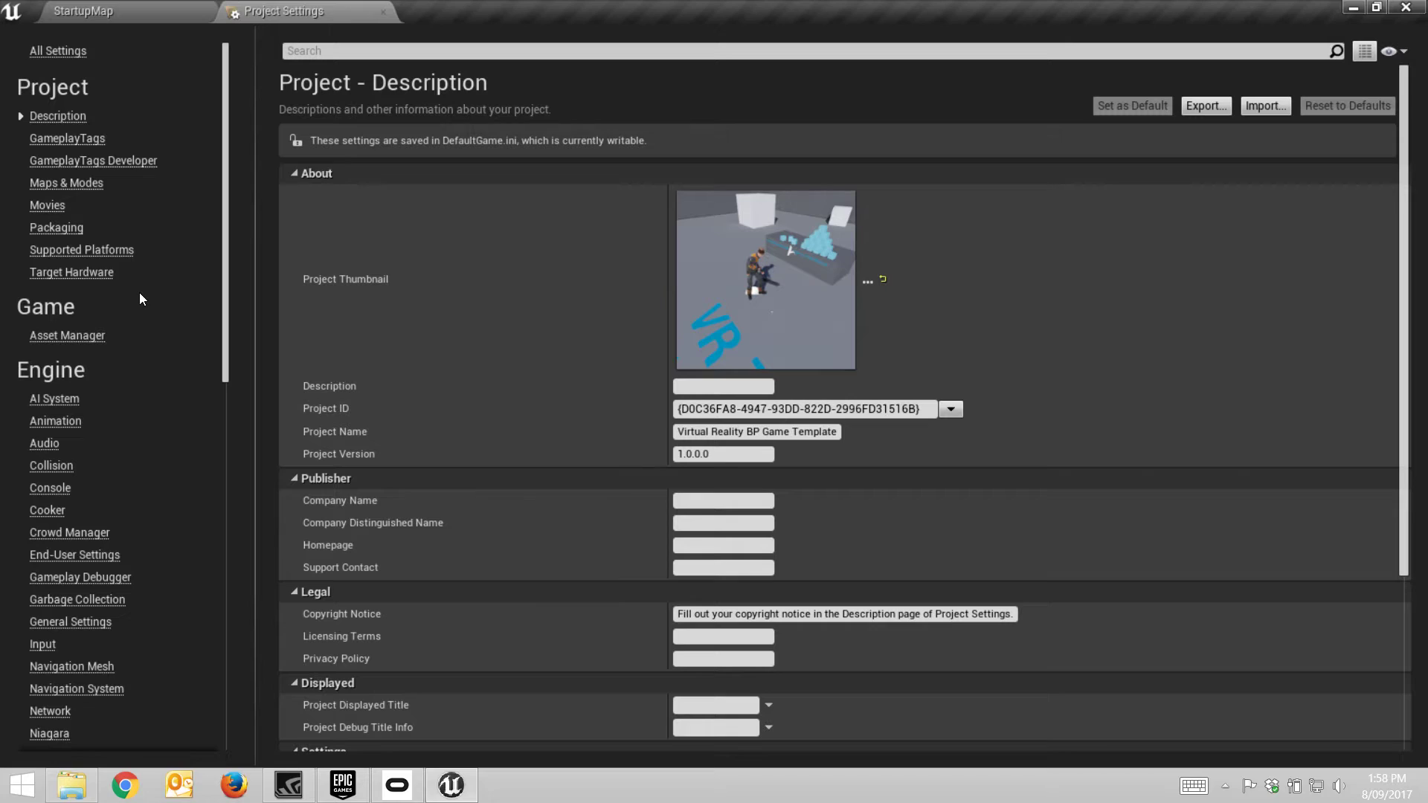
pyautogui.click(76, 186)
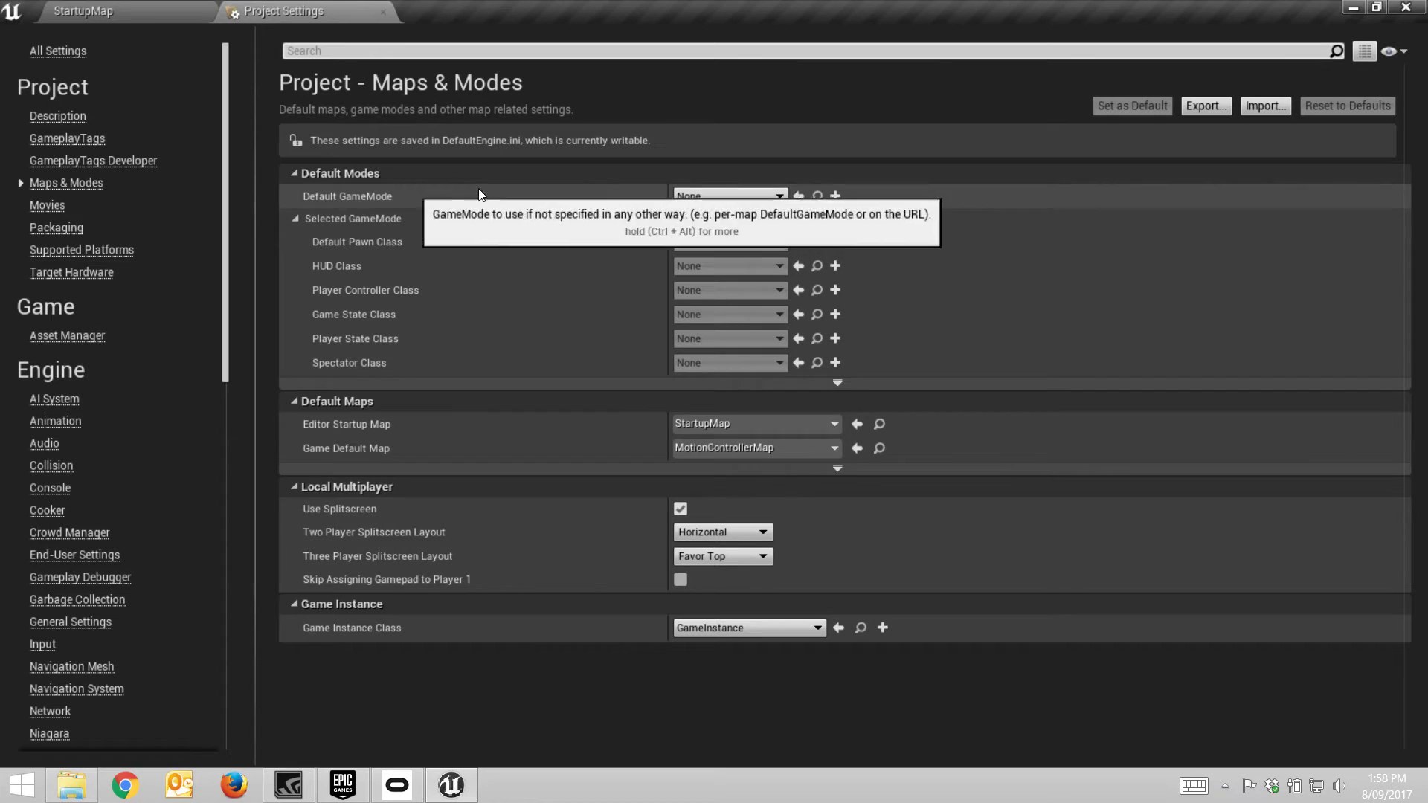
pyautogui.click(779, 197)
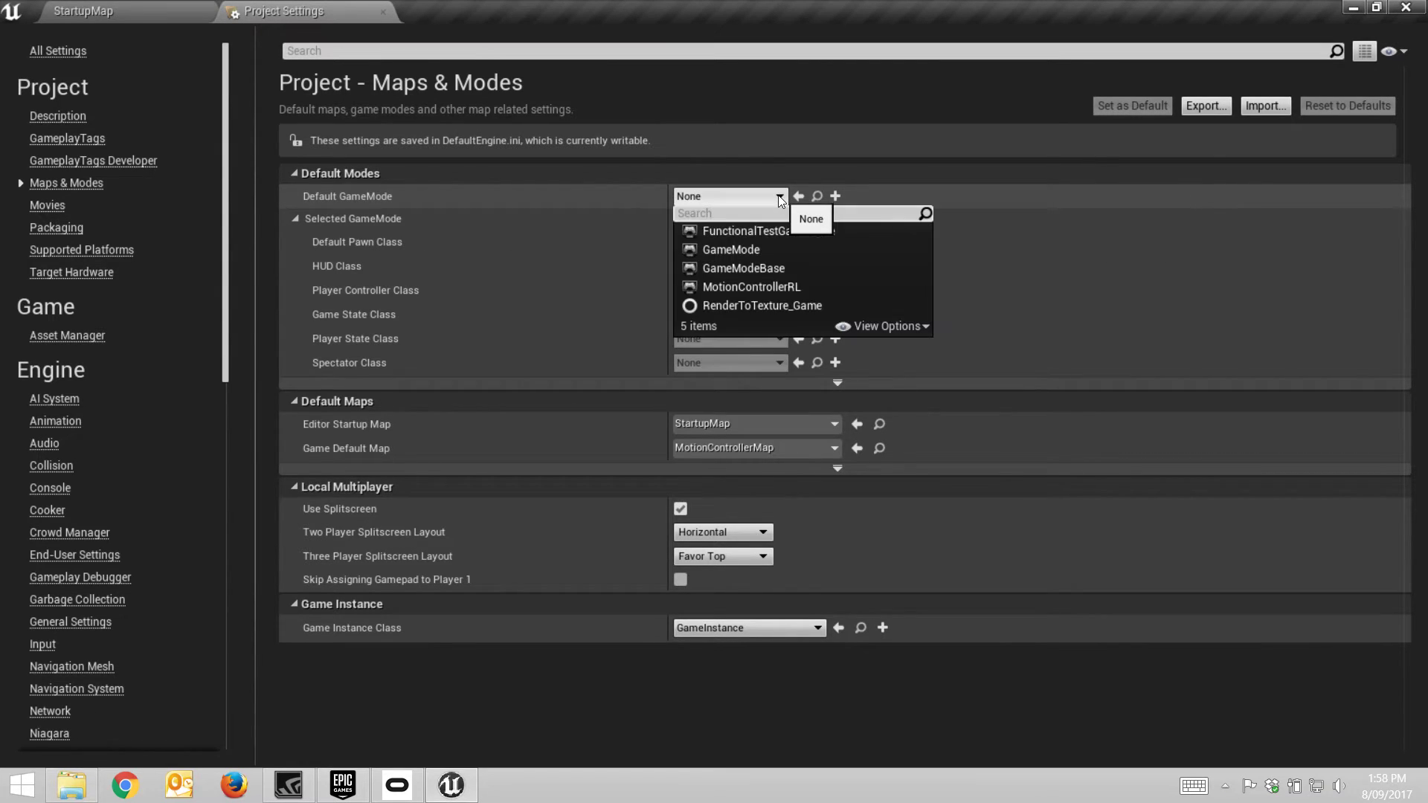
pyautogui.click(777, 290)
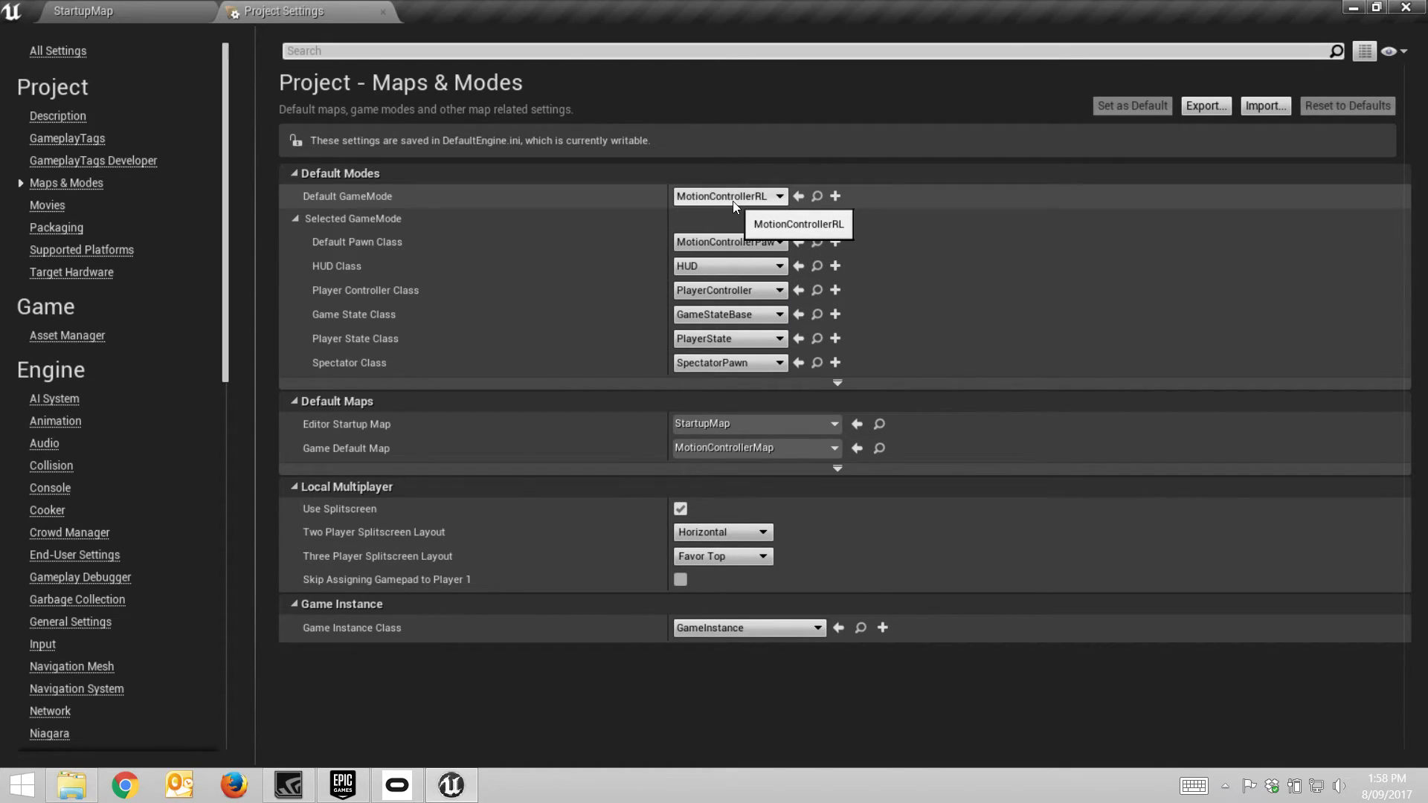
pyautogui.click(383, 11)
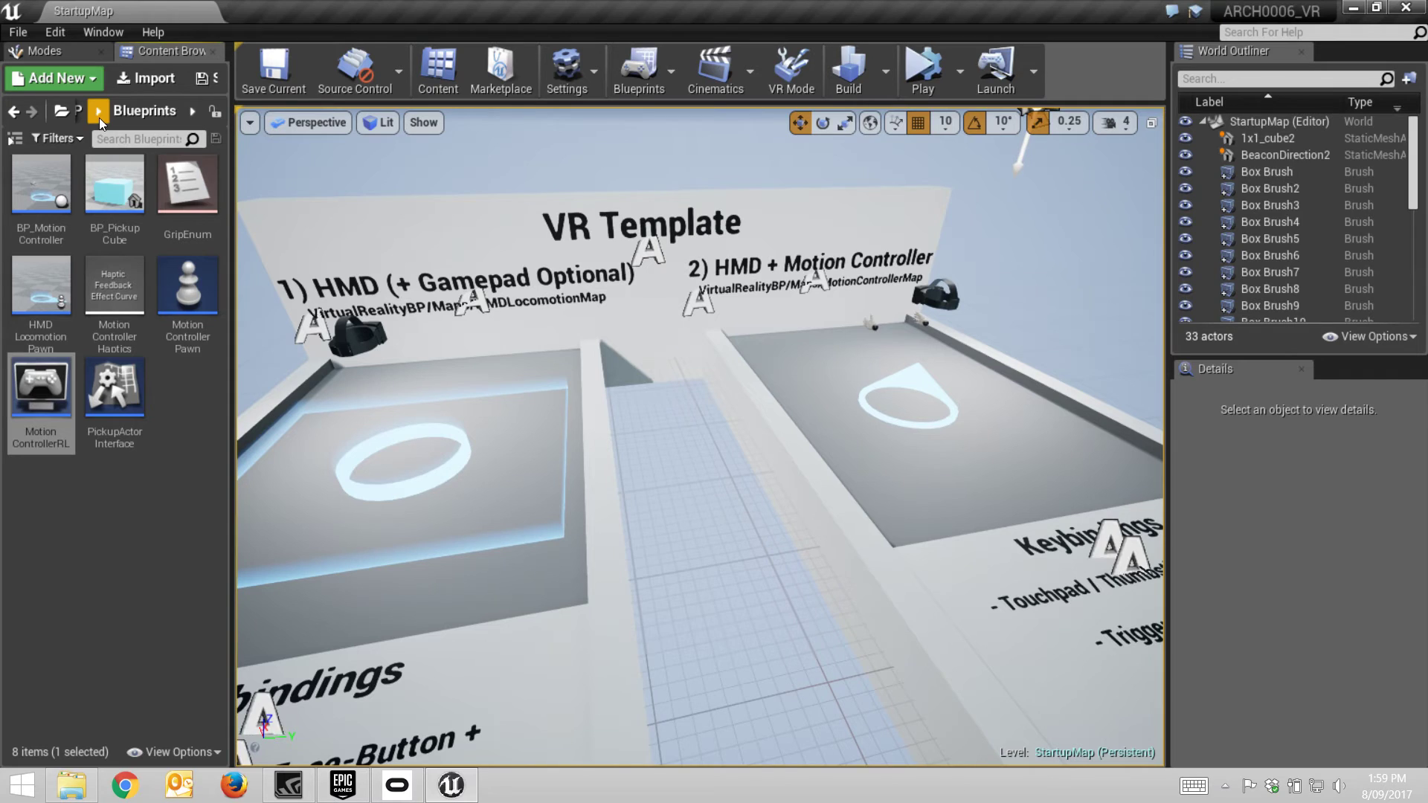
# Step: Open the MotionControllerMap level from the VirtualRealityBP Maps folder
pyautogui.click(65, 113)
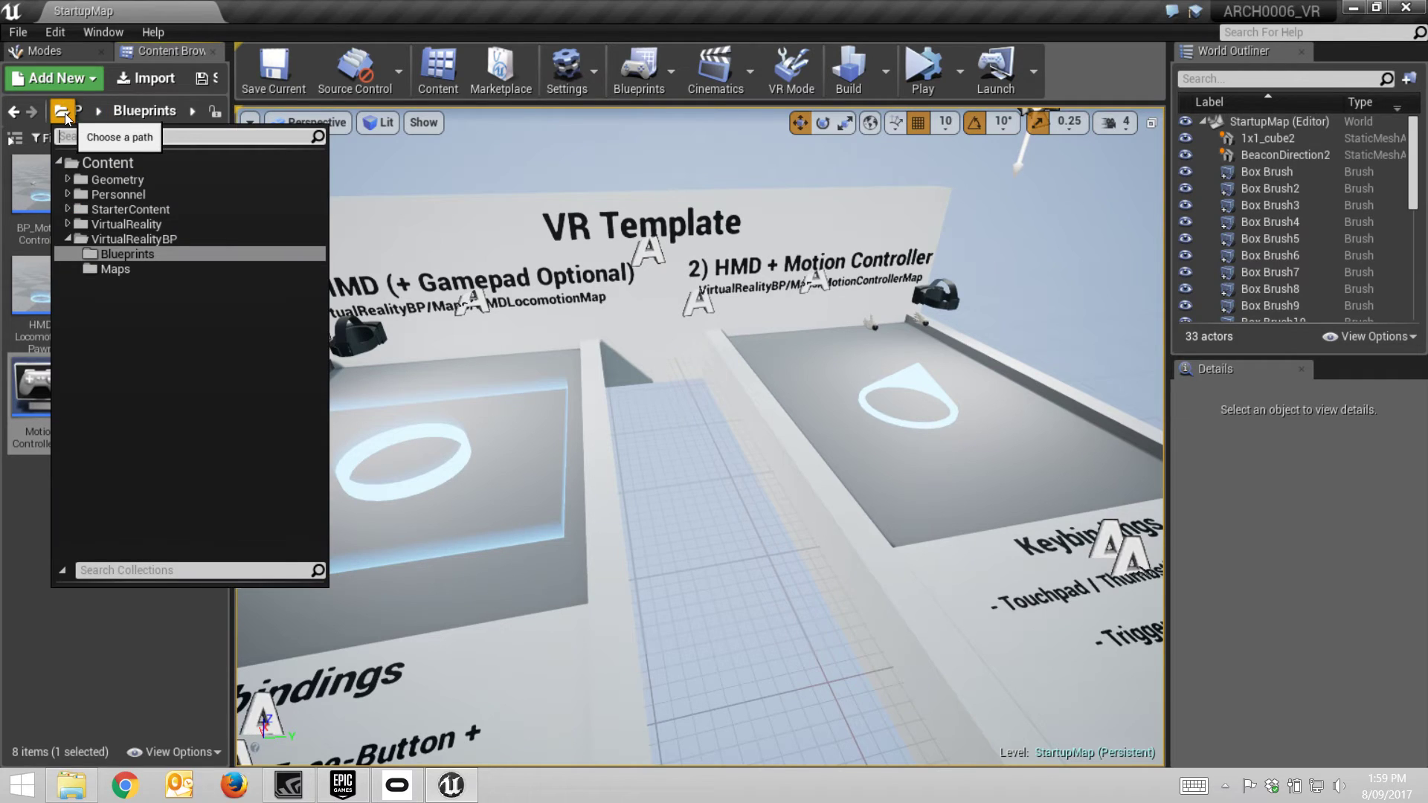
pyautogui.click(146, 238)
pyautogui.doubleClick(106, 190)
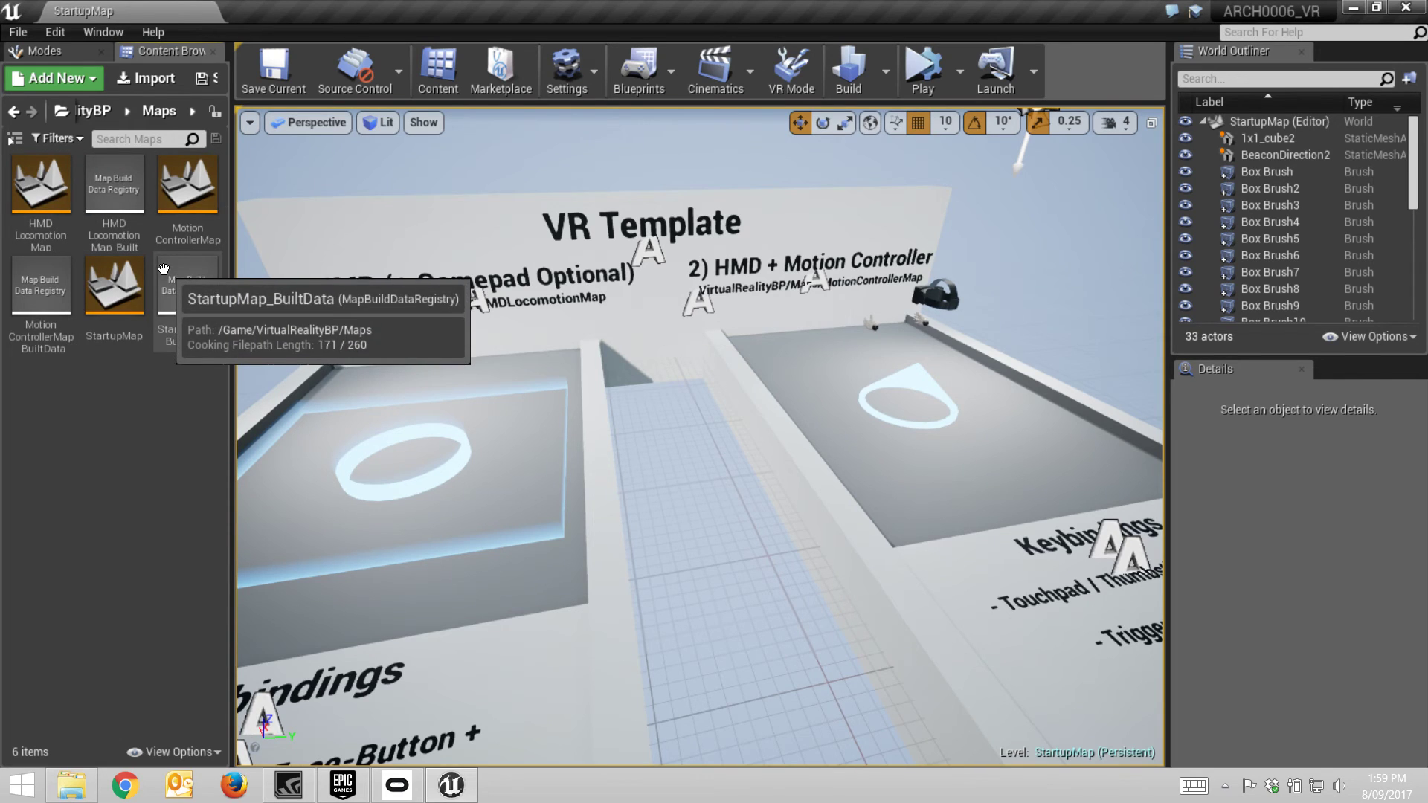
pyautogui.doubleClick(197, 190)
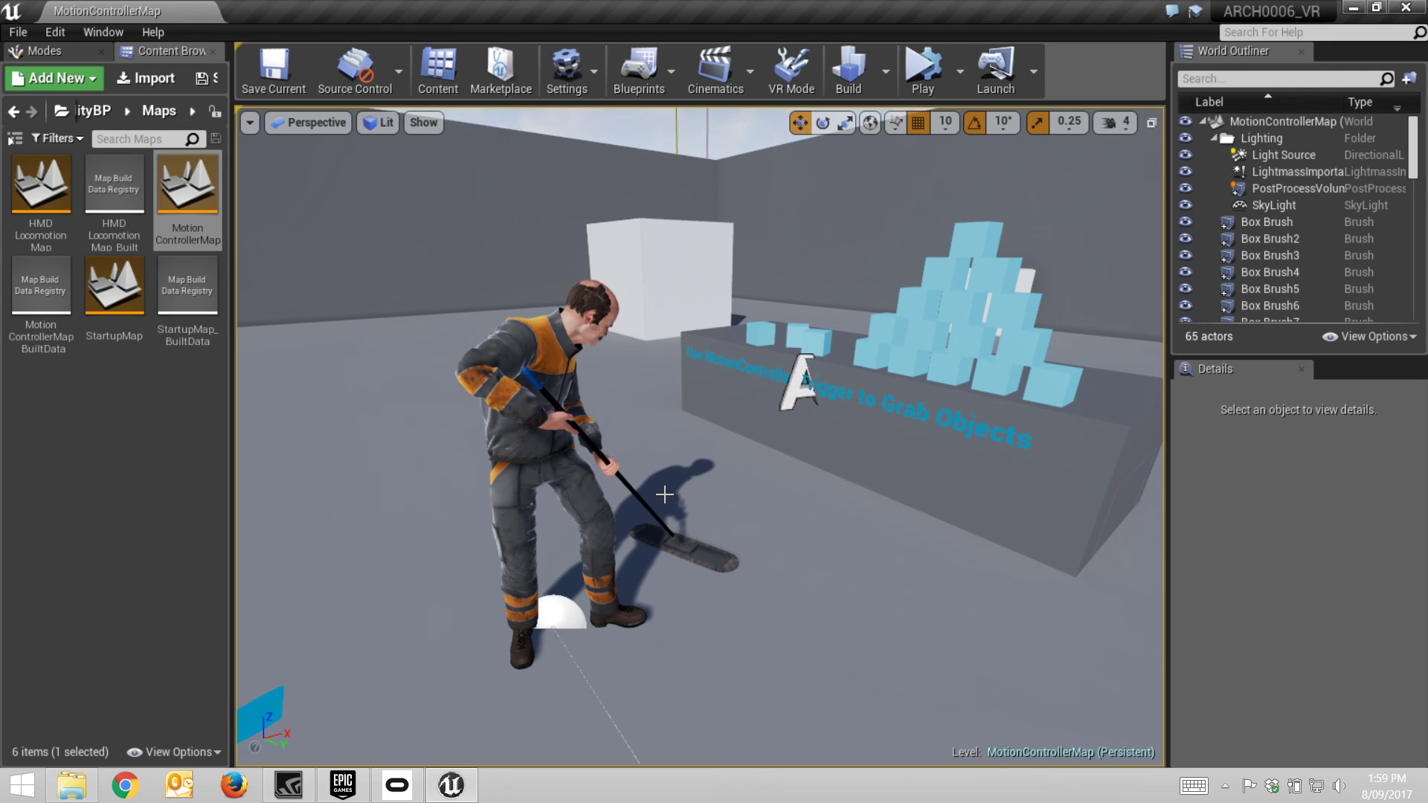
pyautogui.moveTo(664, 495); pyautogui.dragTo(744, 494, button='right')
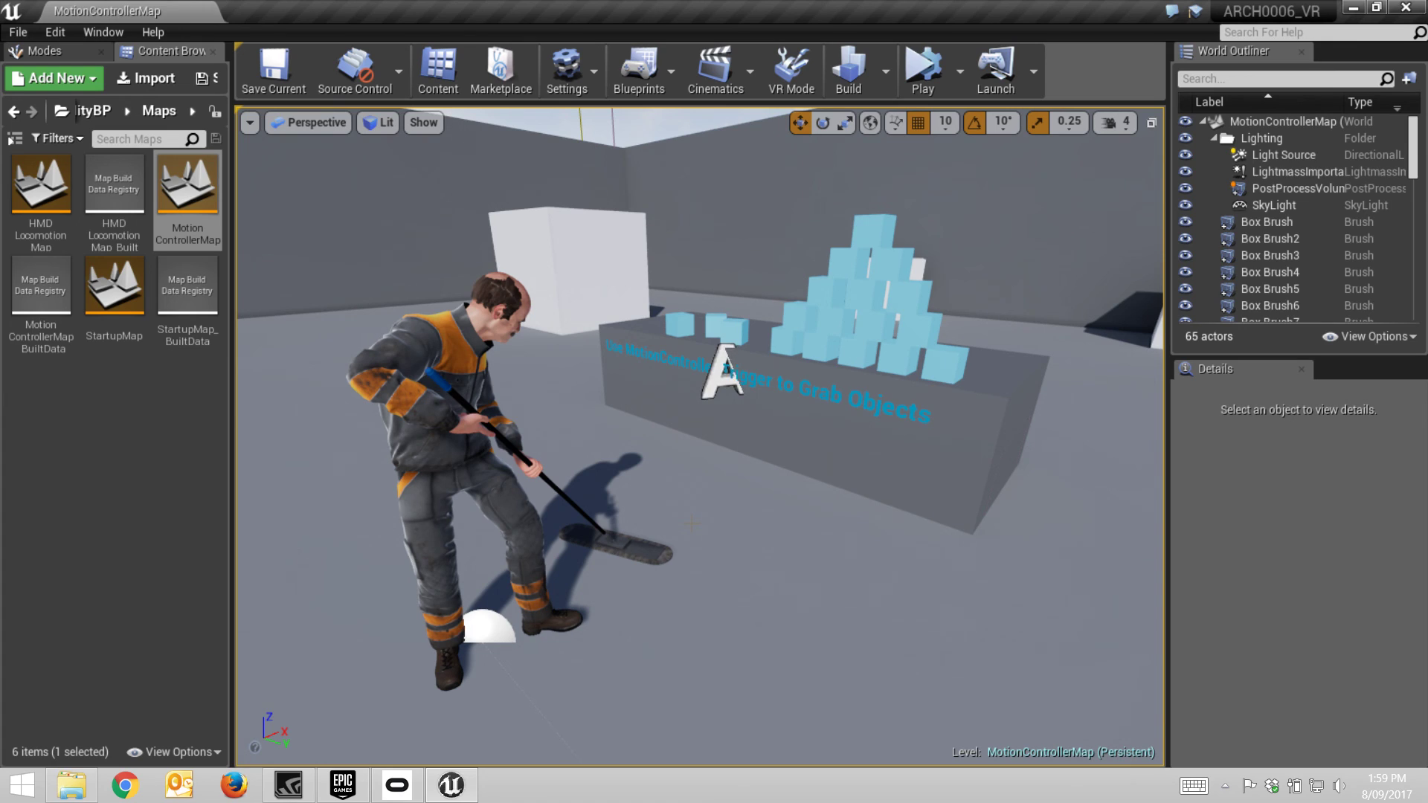